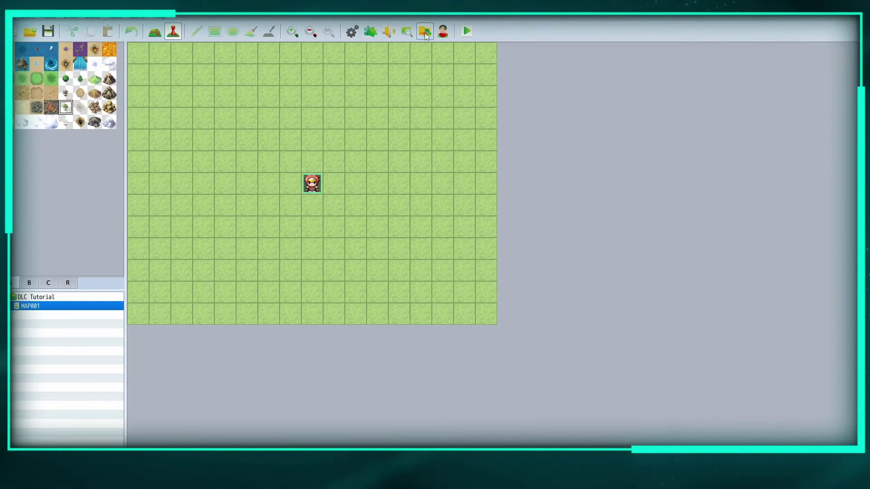
Open the Resource Manager, move it up, and browse battlebacks1, parallaxes, sv_actors, titles1, pictures and enemies.
{"action": "left_click", "coordinate": [425, 31]}
{"action": "left_click_drag", "start_coordinate": [412, 146], "coordinate": [403, 79]}
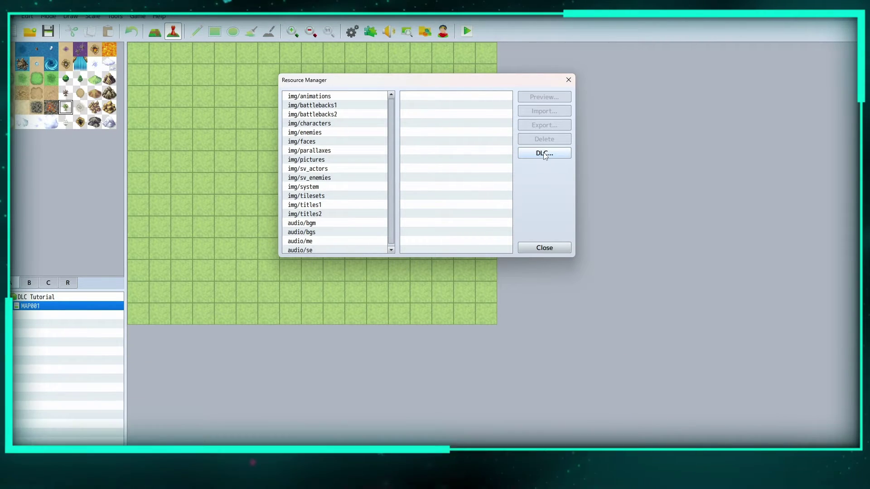
{"action": "left_click", "coordinate": [335, 105]}
{"action": "left_click", "coordinate": [338, 123]}
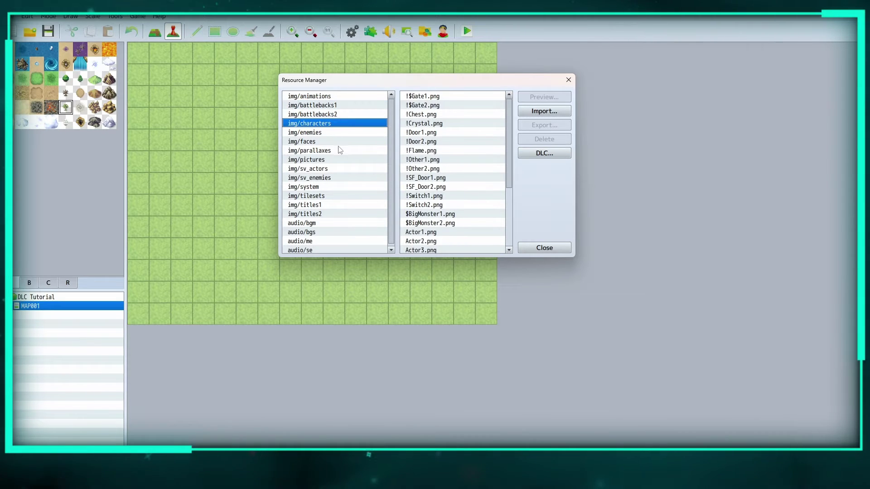
{"action": "left_click", "coordinate": [339, 151]}
{"action": "left_click", "coordinate": [347, 124]}
{"action": "left_click", "coordinate": [343, 168]}
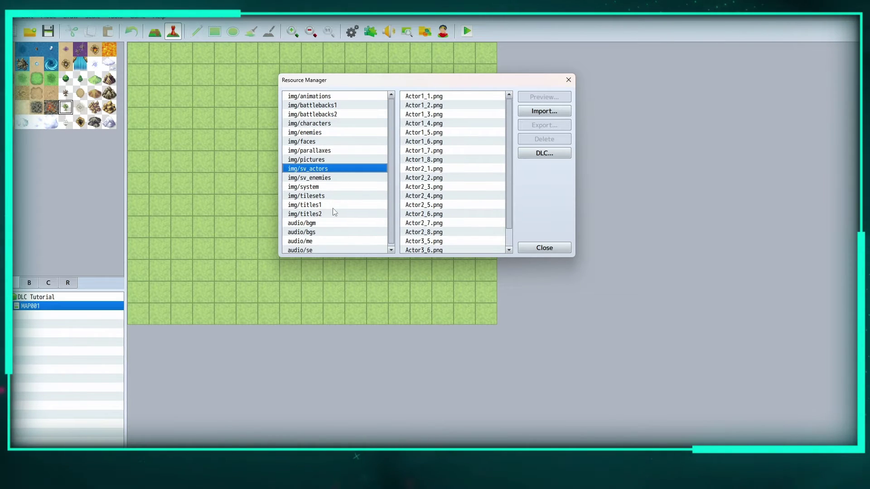
{"action": "left_click", "coordinate": [334, 205]}
{"action": "left_click", "coordinate": [337, 160]}
{"action": "left_click", "coordinate": [340, 132]}
Select img/characters as the import destination and scroll through its files.
{"action": "left_click", "coordinate": [343, 123]}
{"action": "scroll", "coordinate": [452, 173], "scroll_direction": "down", "scroll_amount": 4}
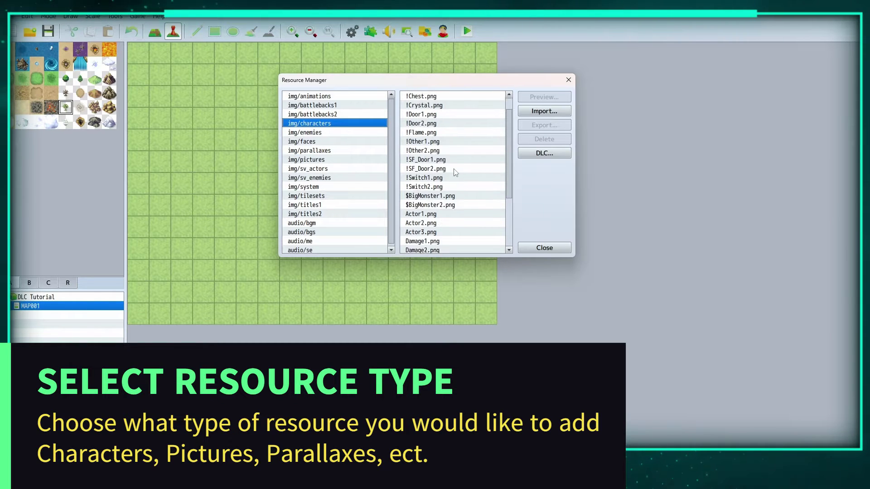
{"action": "scroll", "coordinate": [432, 181], "scroll_direction": "up", "scroll_amount": 2}
{"action": "scroll", "coordinate": [431, 181], "scroll_direction": "up", "scroll_amount": 2}
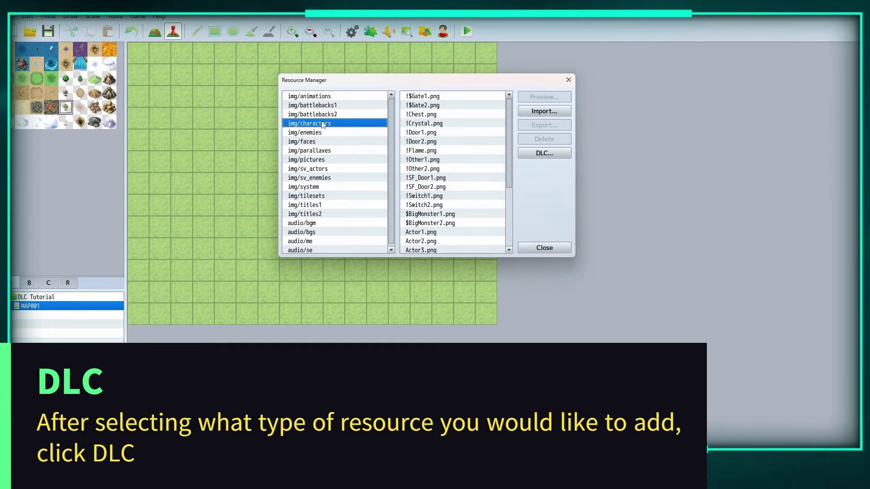
Open the DLC file picker and scroll the dlc pack list to find Pop! Horror City.
{"action": "left_click", "coordinate": [553, 154]}
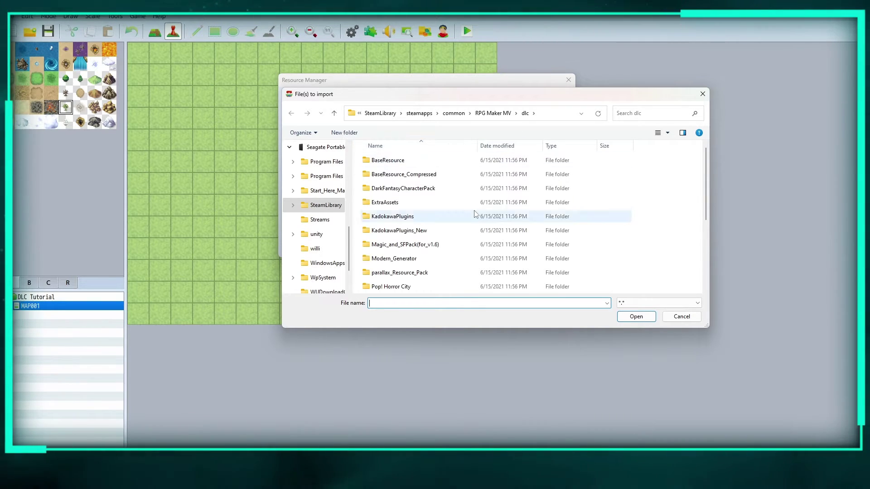
{"action": "scroll", "coordinate": [467, 181], "scroll_direction": "down", "scroll_amount": 2}
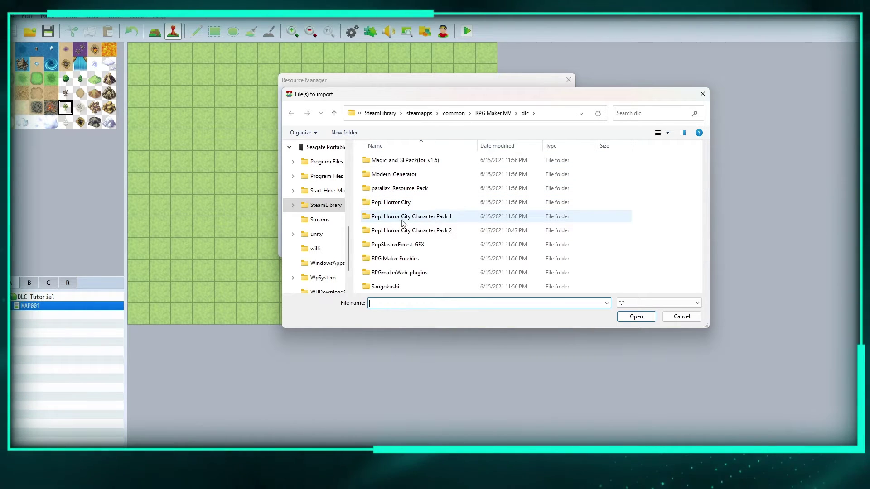
{"action": "scroll", "coordinate": [451, 225], "scroll_direction": "down", "scroll_amount": 1}
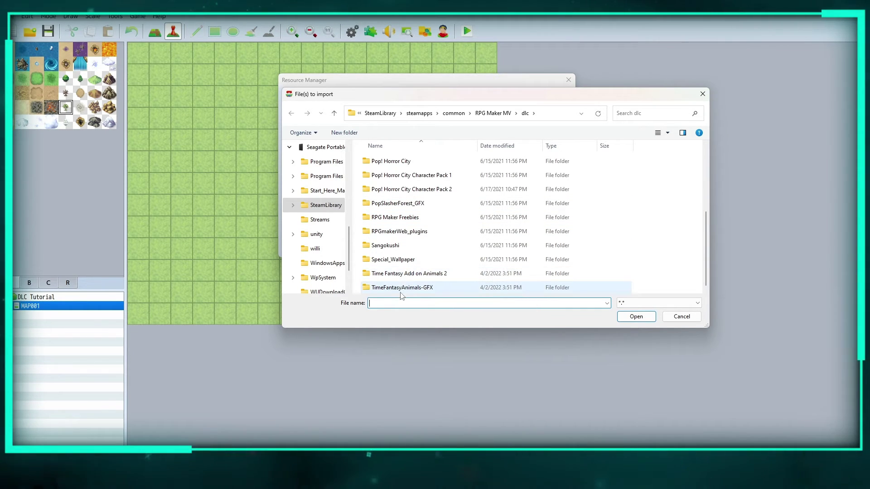
{"action": "scroll", "coordinate": [426, 260], "scroll_direction": "up", "scroll_amount": 3}
{"action": "scroll", "coordinate": [428, 252], "scroll_direction": "down", "scroll_amount": 1}
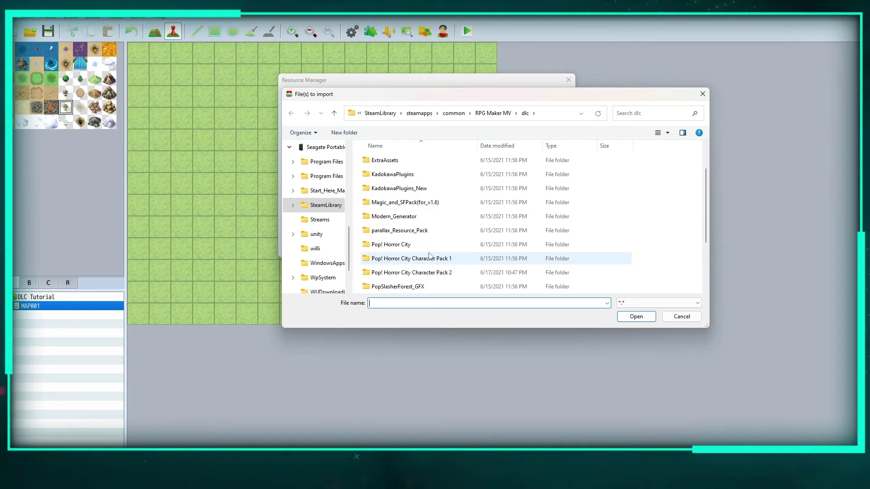
Open Pop! Horror City > Characters and select !Downed_Poses through Male_Zombies_Gore.
{"action": "double_click", "coordinate": [428, 246]}
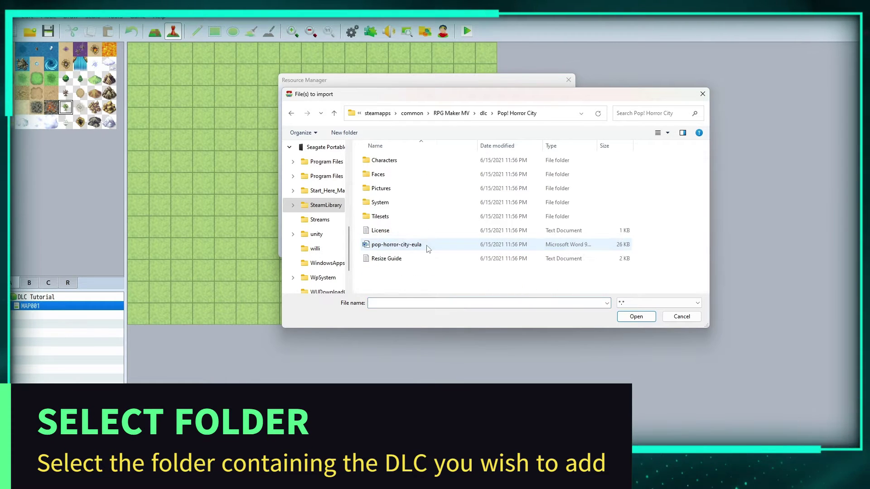
{"action": "left_click_drag", "start_coordinate": [371, 96], "coordinate": [366, 119]}
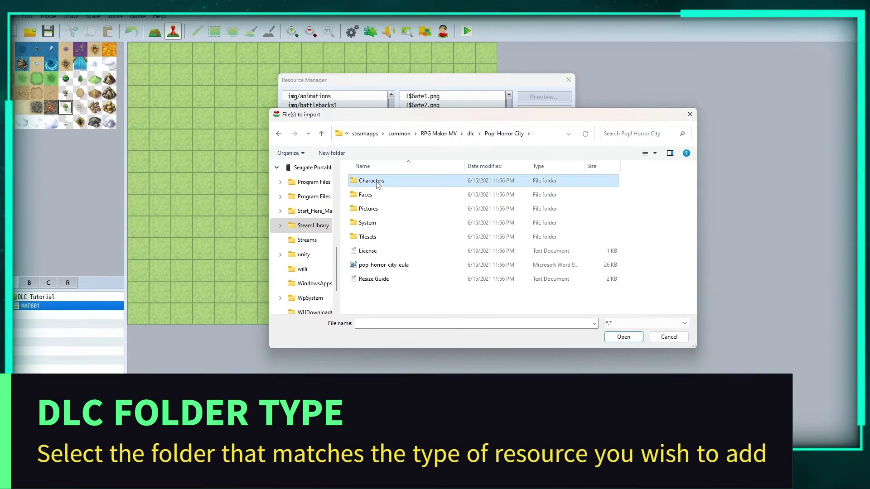
{"action": "double_click", "coordinate": [376, 182]}
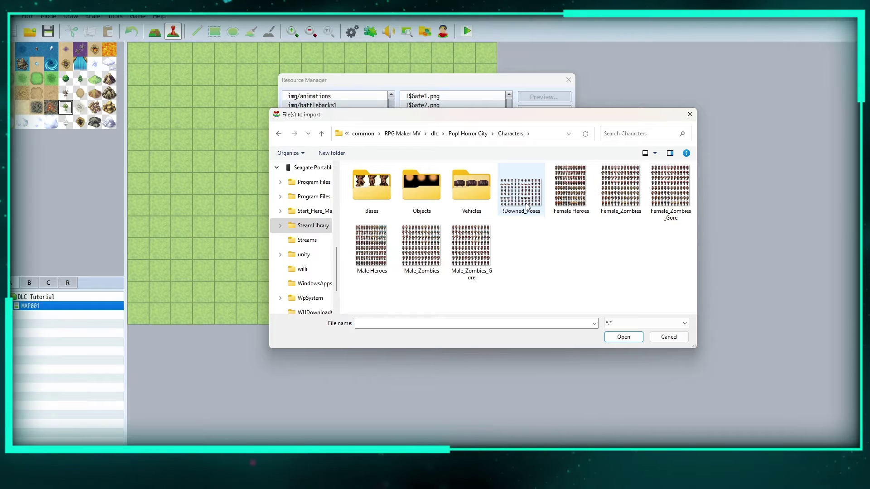
{"action": "left_click", "coordinate": [521, 190]}
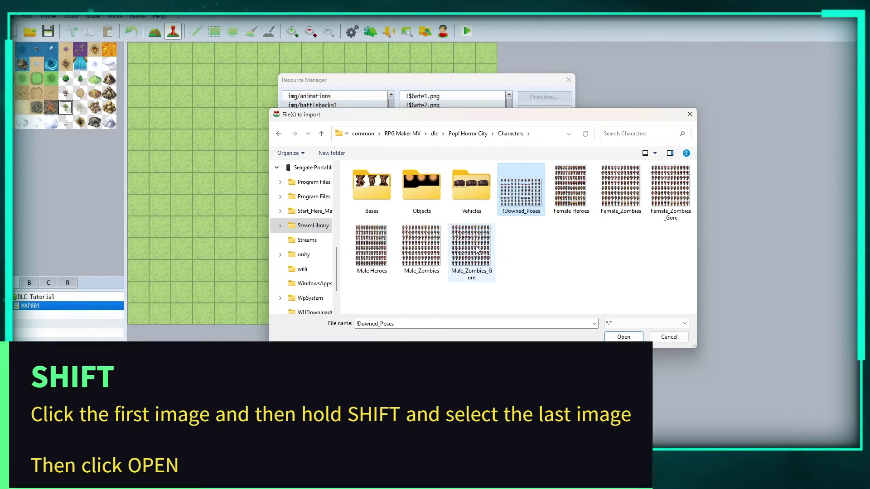
{"action": "left_click", "coordinate": [471, 247], "text": "shift"}
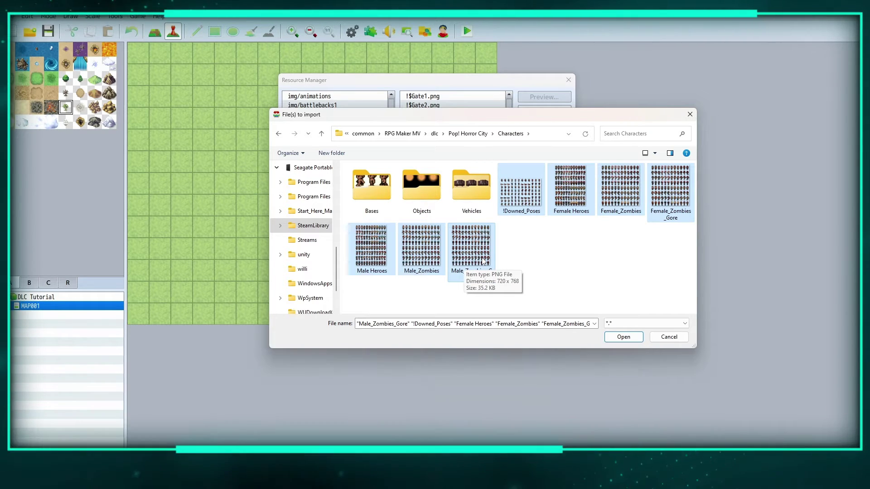
Import the seven character sheets, close the Resource Manager, and dismiss an accidental event editor.
{"action": "left_click", "coordinate": [624, 336]}
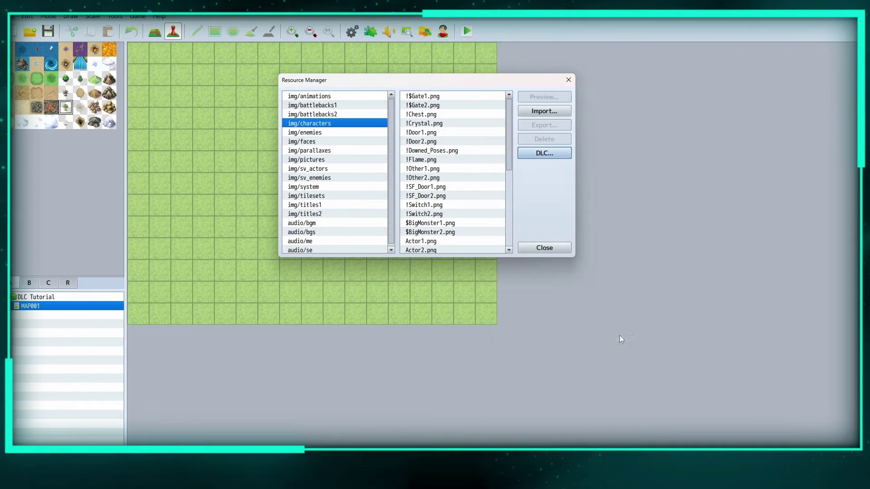
{"action": "scroll", "coordinate": [446, 169], "scroll_direction": "down", "scroll_amount": 3}
{"action": "scroll", "coordinate": [445, 169], "scroll_direction": "down", "scroll_amount": 4}
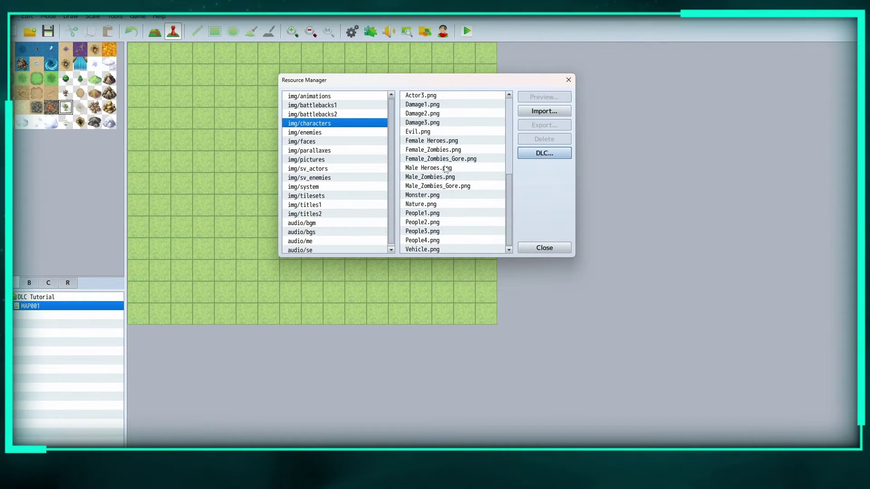
{"action": "left_click", "coordinate": [539, 248]}
{"action": "double_click", "coordinate": [264, 162]}
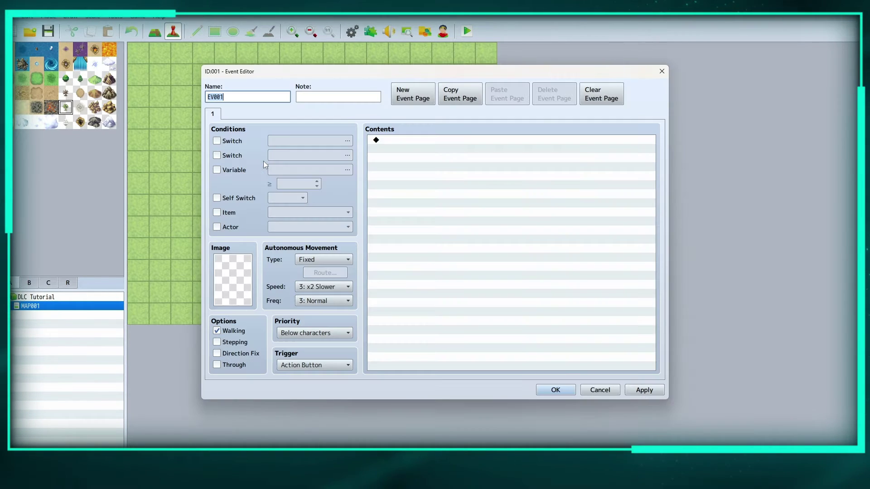
{"action": "left_click", "coordinate": [662, 71]}
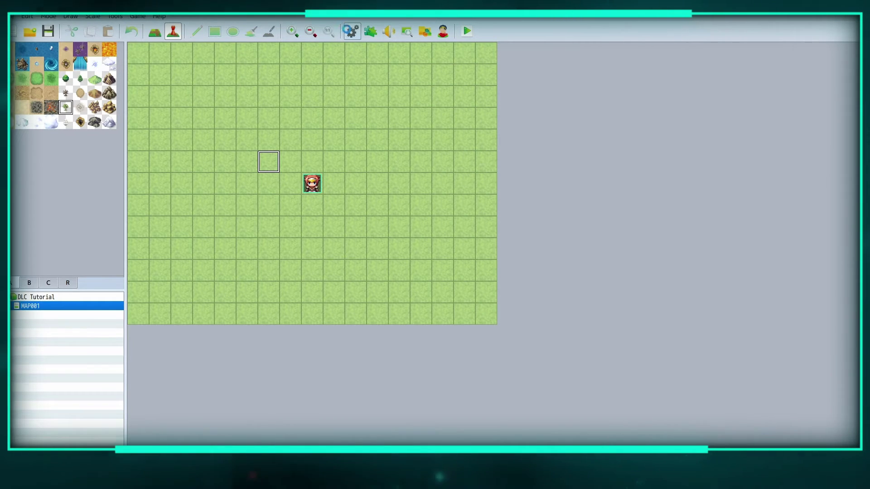
In Database > Actors, set Harold's character image to the Male Heroes sheet.
{"action": "left_click", "coordinate": [352, 31]}
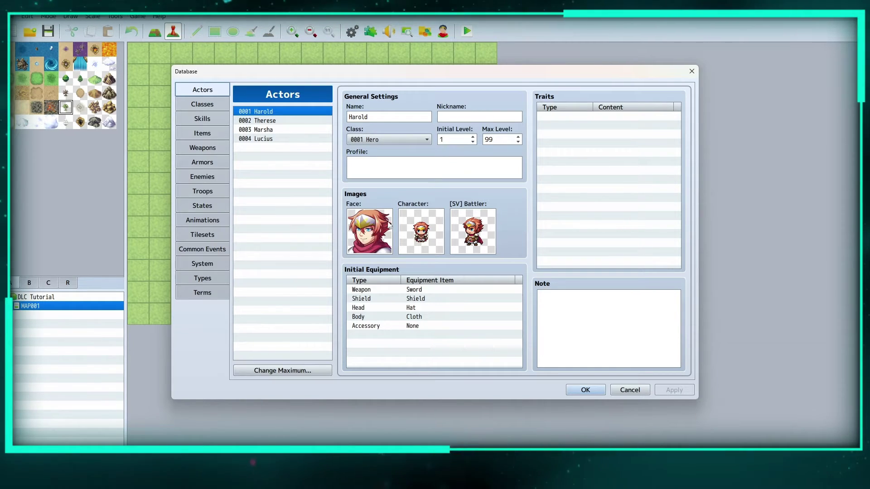
{"action": "double_click", "coordinate": [422, 231]}
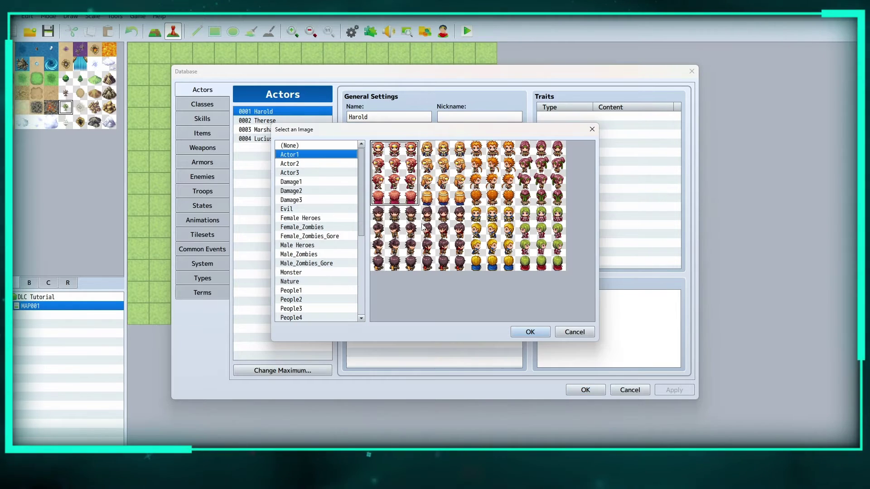
{"action": "scroll", "coordinate": [313, 193], "scroll_direction": "down", "scroll_amount": 1}
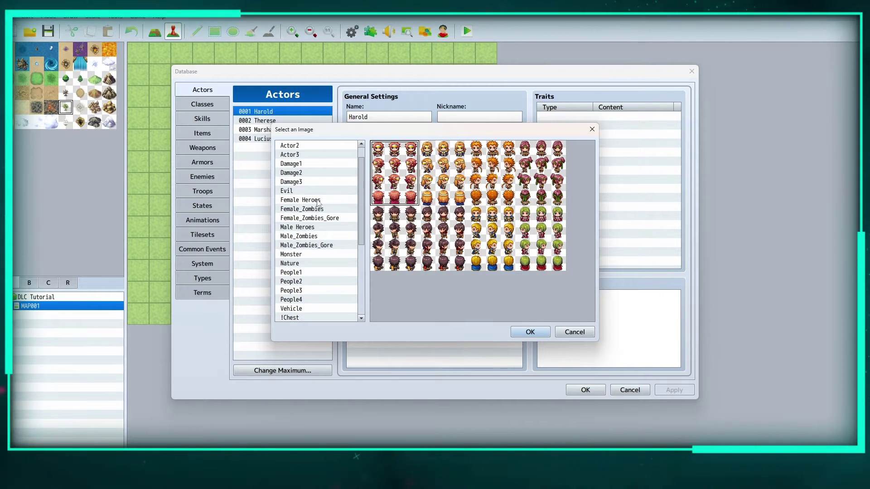
{"action": "left_click", "coordinate": [307, 228]}
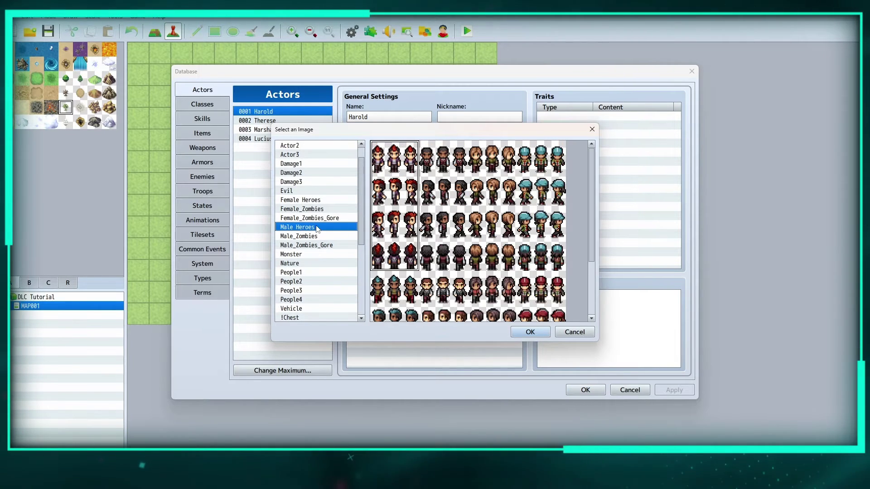
{"action": "left_click", "coordinate": [531, 333]}
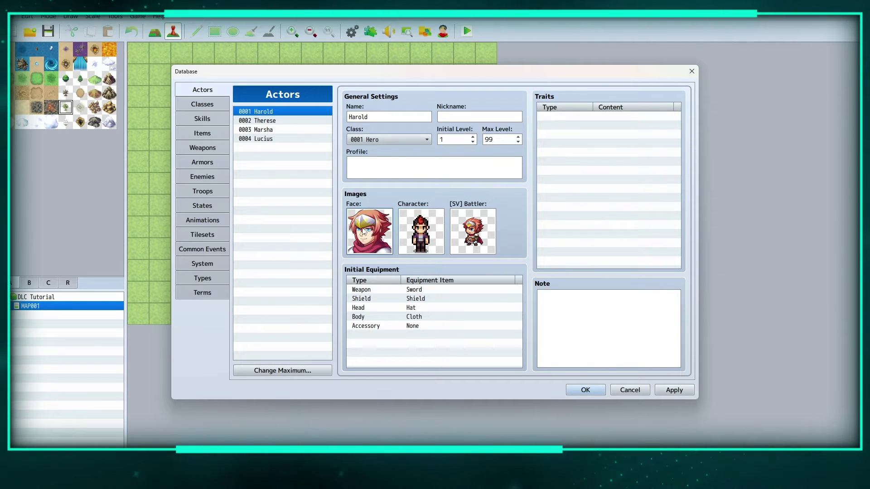
Save the database, start a playtest saving changes when prompted, and maximize the game window.
{"action": "left_click", "coordinate": [585, 389]}
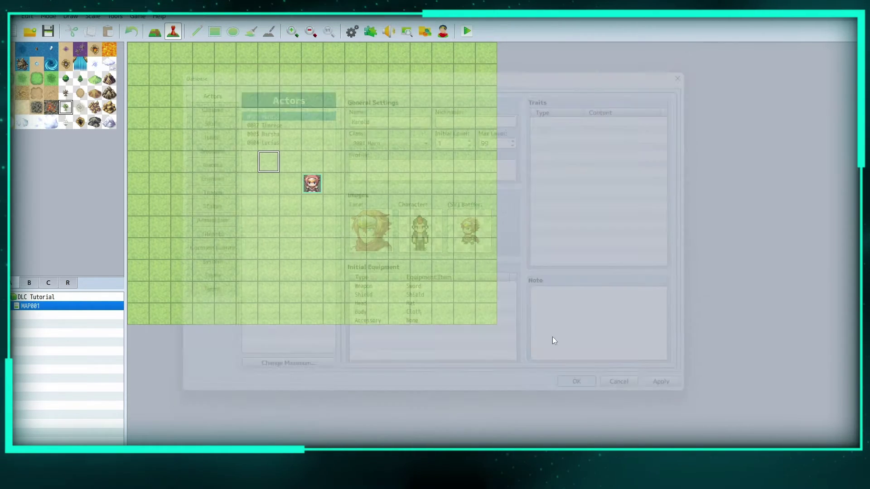
{"action": "left_click", "coordinate": [467, 31]}
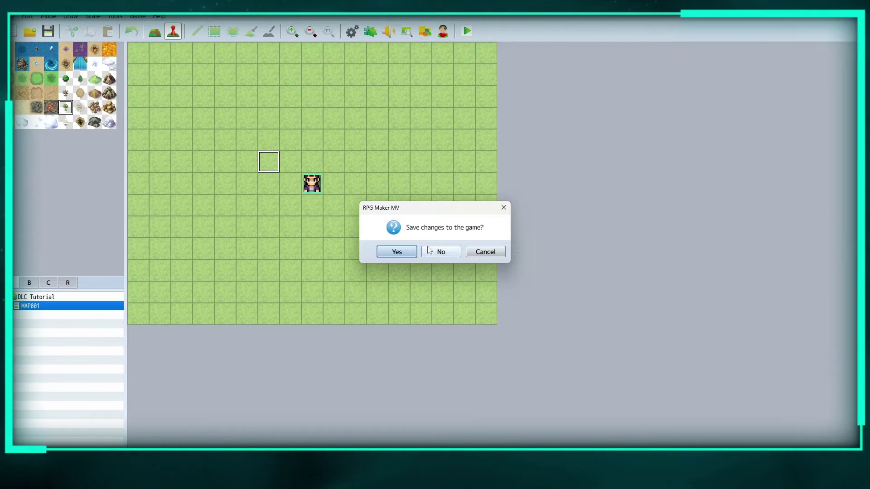
{"action": "left_click", "coordinate": [399, 251]}
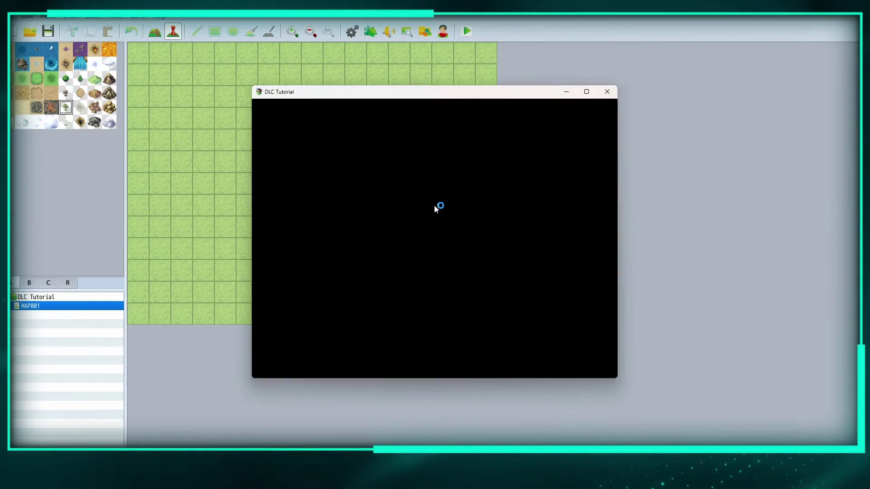
{"action": "left_click", "coordinate": [590, 92]}
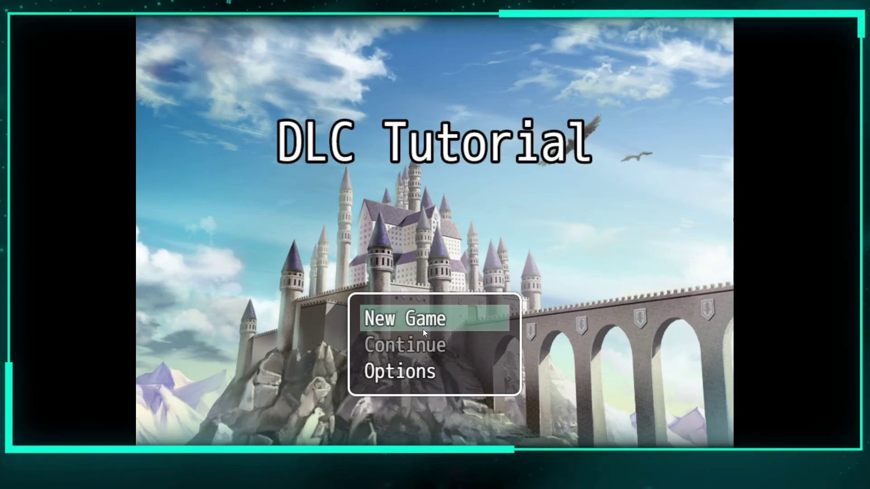
Start a new game, walk the party to three nearby tiles, then quit the playtest with Alt+F4.
{"action": "left_click", "coordinate": [421, 317]}
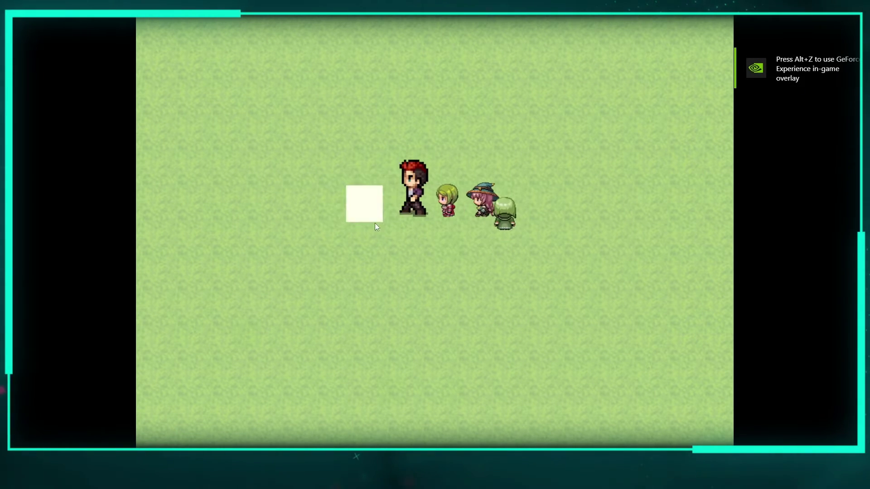
{"action": "left_click", "coordinate": [432, 259]}
{"action": "left_click", "coordinate": [532, 217]}
{"action": "left_click", "coordinate": [444, 169]}
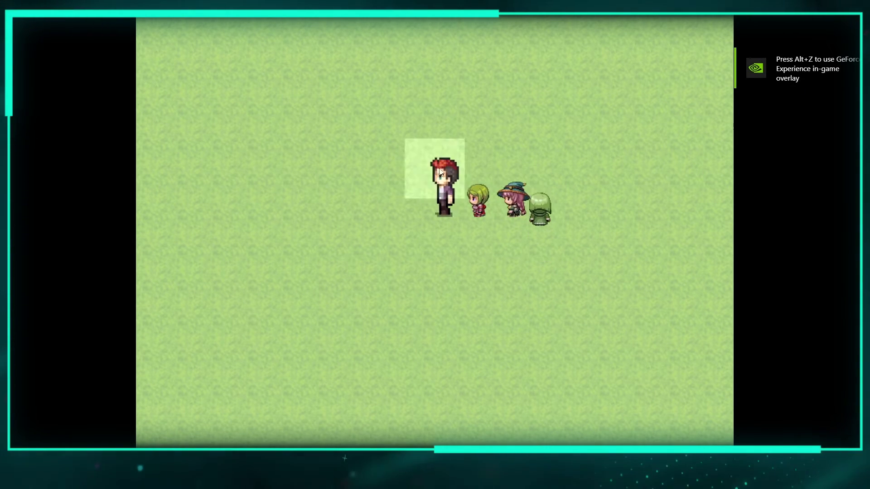
{"action": "key", "text": "alt+F4"}
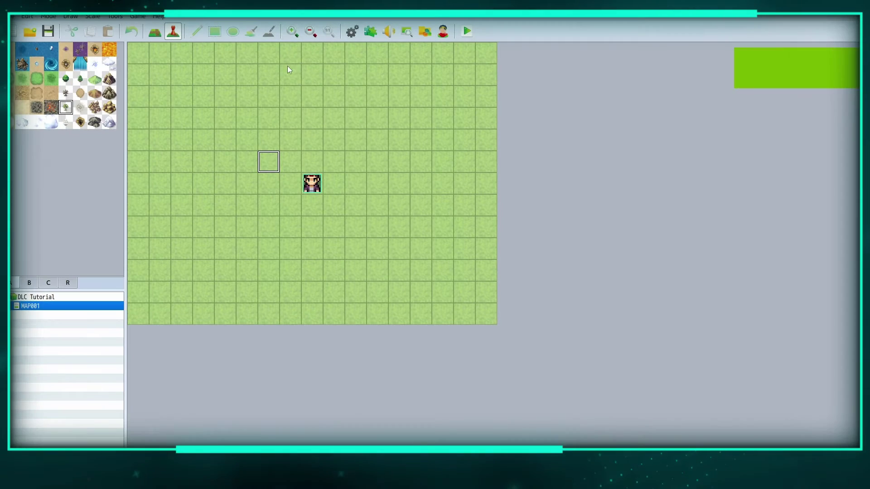
Open the Database and look over Therese's actor settings, the maximum actors dialog and common events.
{"action": "left_click", "coordinate": [353, 31]}
{"action": "left_click", "coordinate": [262, 122]}
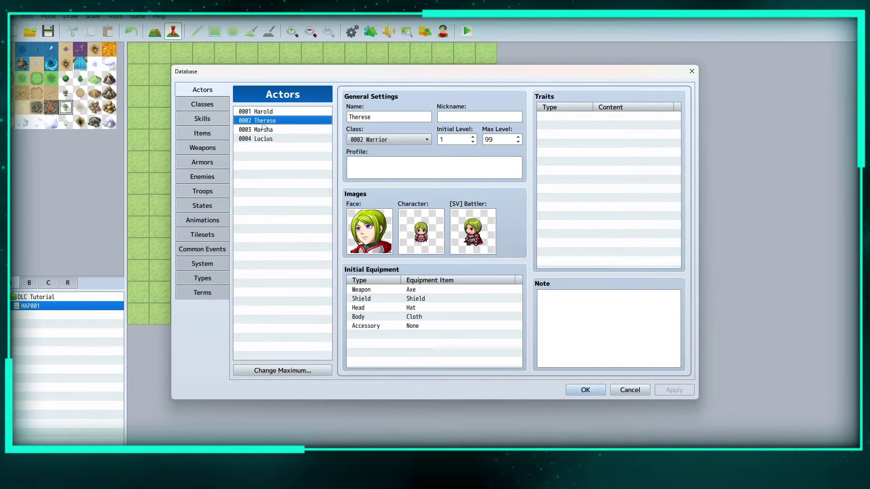
{"action": "left_click", "coordinate": [275, 370]}
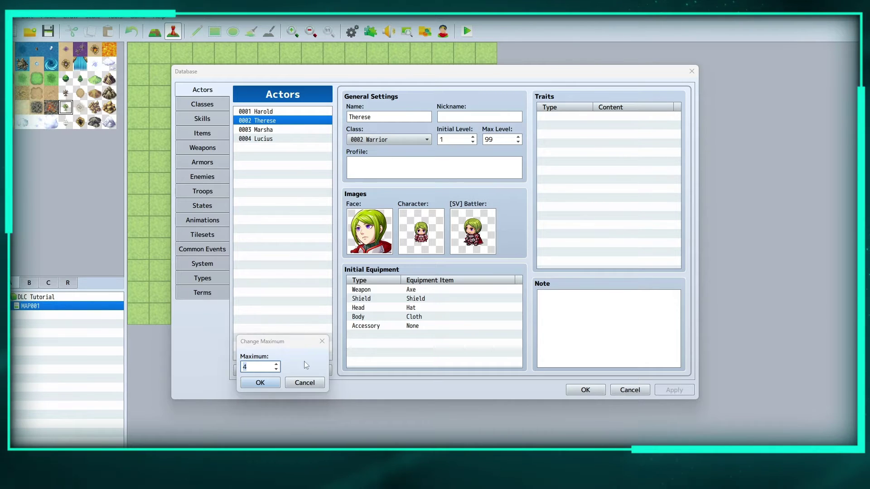
{"action": "left_click", "coordinate": [260, 383]}
{"action": "left_click", "coordinate": [213, 253]}
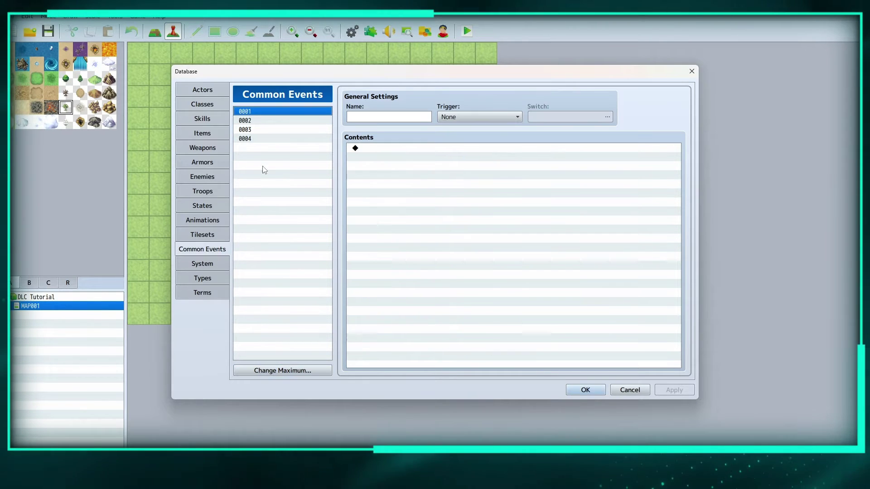
In System, delete Therese and Marsha from the starting party and confirm the Database.
{"action": "left_click", "coordinate": [211, 262]}
{"action": "left_click_drag", "start_coordinate": [260, 130], "coordinate": [261, 143]}
{"action": "left_click", "coordinate": [267, 130]}
{"action": "key", "text": "Delete"}
{"action": "left_click", "coordinate": [268, 121]}
{"action": "key", "text": "Delete"}
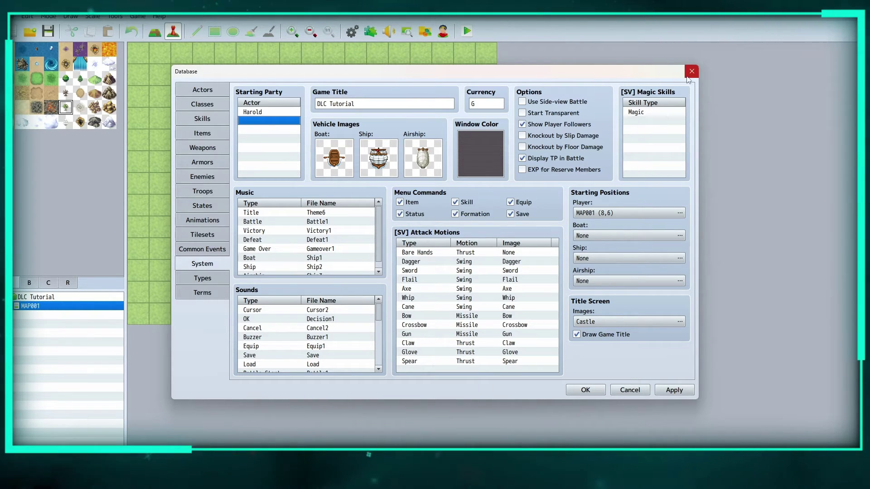
{"action": "key", "text": "Return"}
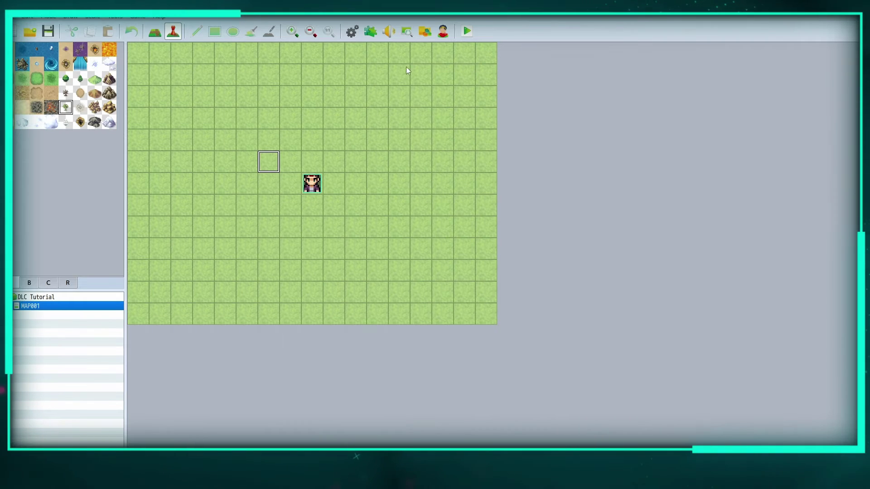
In the Resource Manager, choose img/faces as destination and open the Pop! Horror City DLC folder.
{"action": "left_click", "coordinate": [430, 32]}
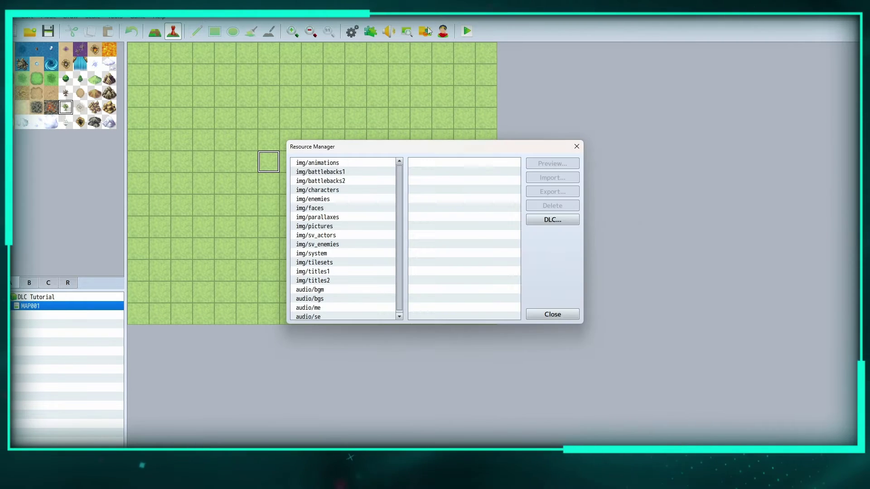
{"action": "left_click", "coordinate": [329, 207]}
{"action": "left_click", "coordinate": [552, 219]}
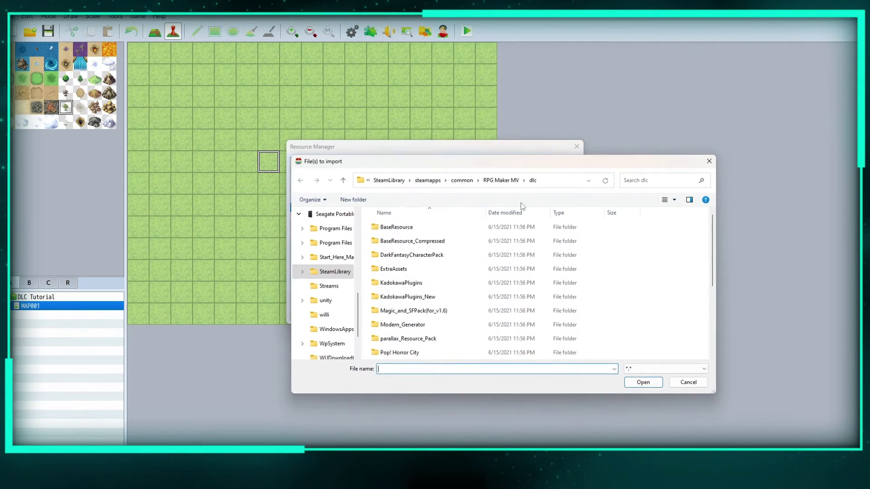
{"action": "scroll", "coordinate": [424, 272], "scroll_direction": "down", "scroll_amount": 5}
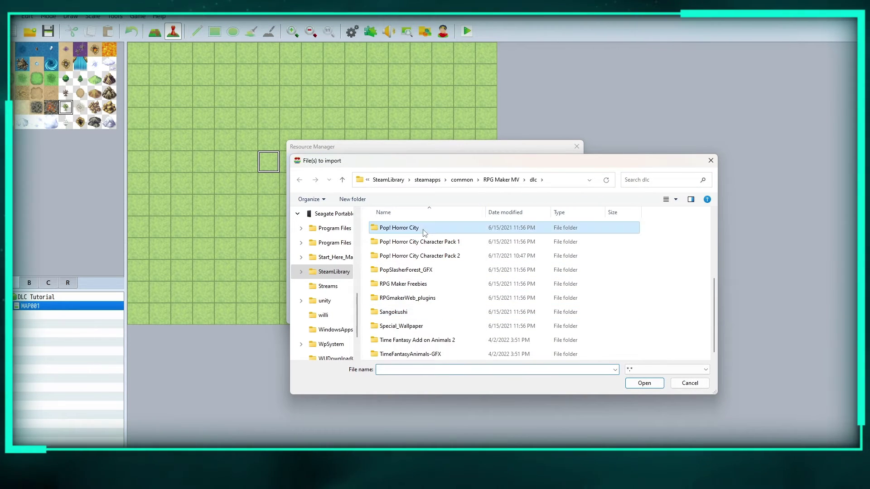
{"action": "double_click", "coordinate": [407, 228]}
Open Faces, select Fem1_Face-Set through MaleZomGore_Face-Set, and import them.
{"action": "left_click", "coordinate": [401, 241]}
{"action": "double_click", "coordinate": [401, 241]}
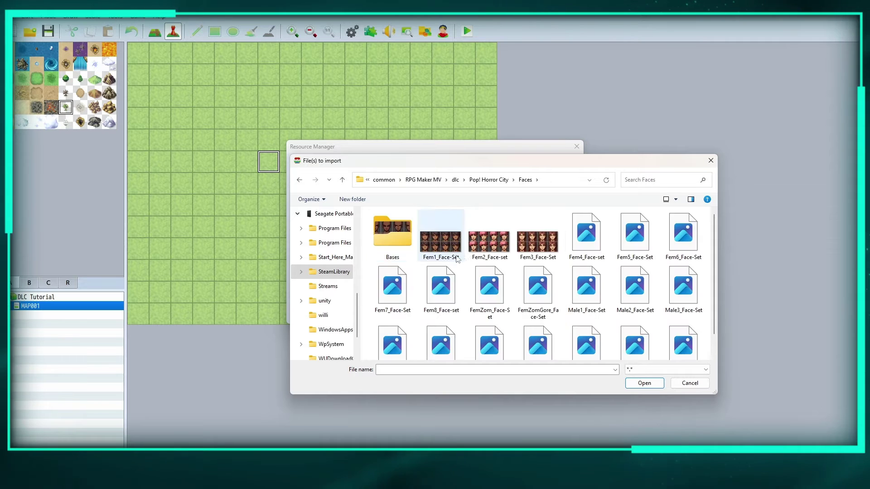
{"action": "left_click", "coordinate": [426, 241]}
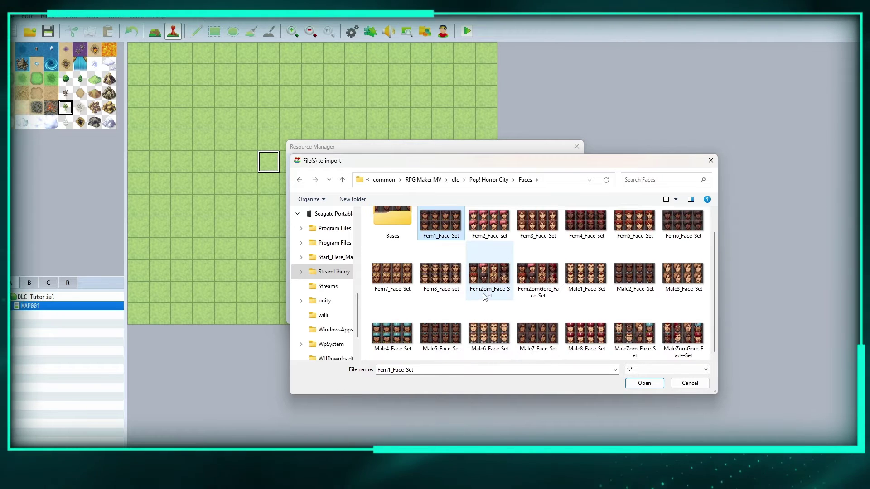
{"action": "scroll", "coordinate": [679, 326], "scroll_direction": "down", "scroll_amount": 1}
{"action": "left_click", "coordinate": [682, 333], "text": "shift"}
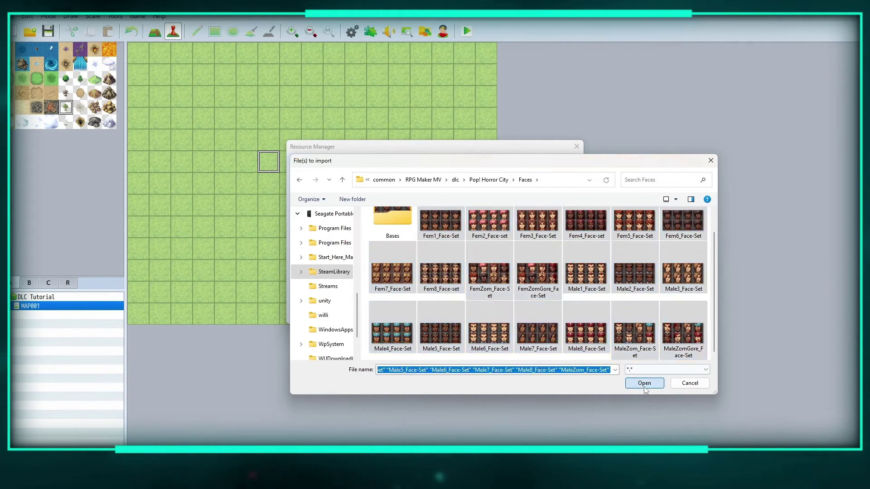
{"action": "left_click", "coordinate": [644, 383]}
Close the Resource Manager, set actor 0001 Harold's face to the first Male1_Face-Set portrait, and OK the Database.
{"action": "left_click", "coordinate": [549, 314]}
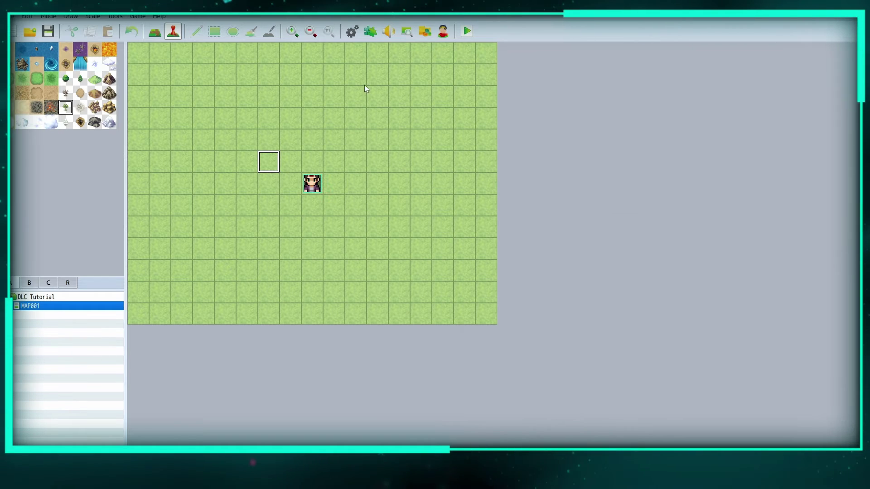
{"action": "left_click", "coordinate": [352, 31]}
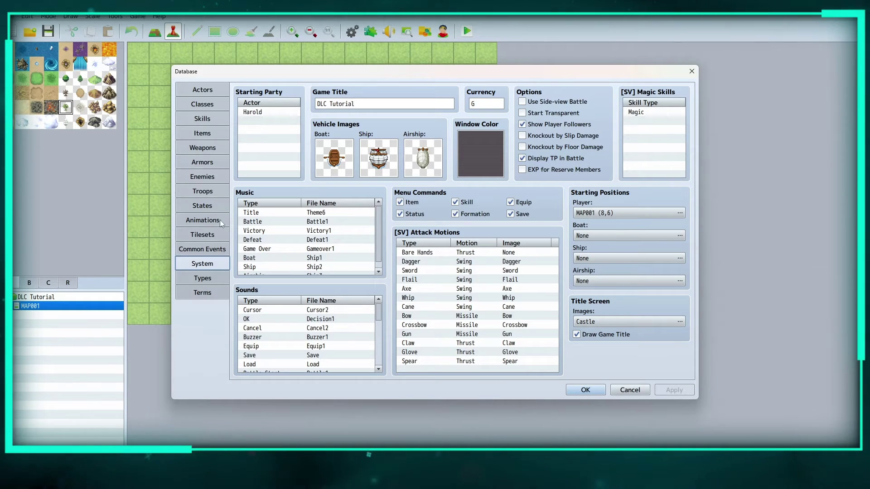
{"action": "left_click", "coordinate": [207, 91]}
{"action": "left_click", "coordinate": [269, 112]}
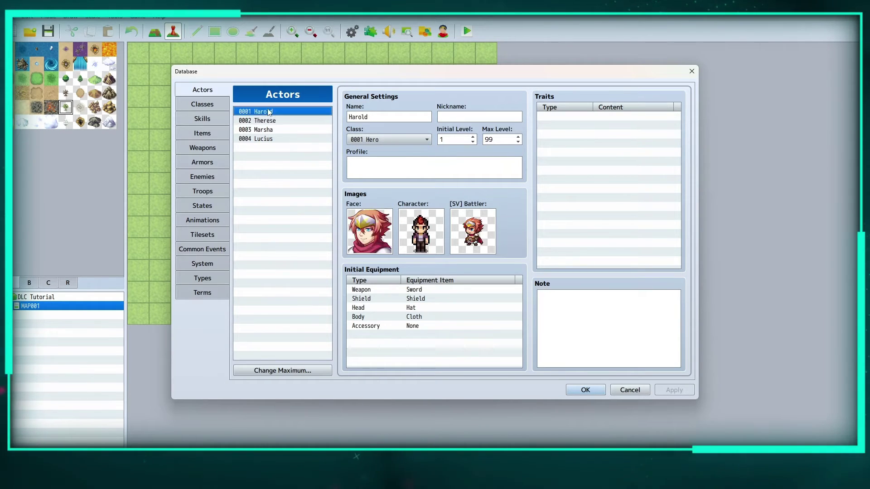
{"action": "double_click", "coordinate": [383, 224]}
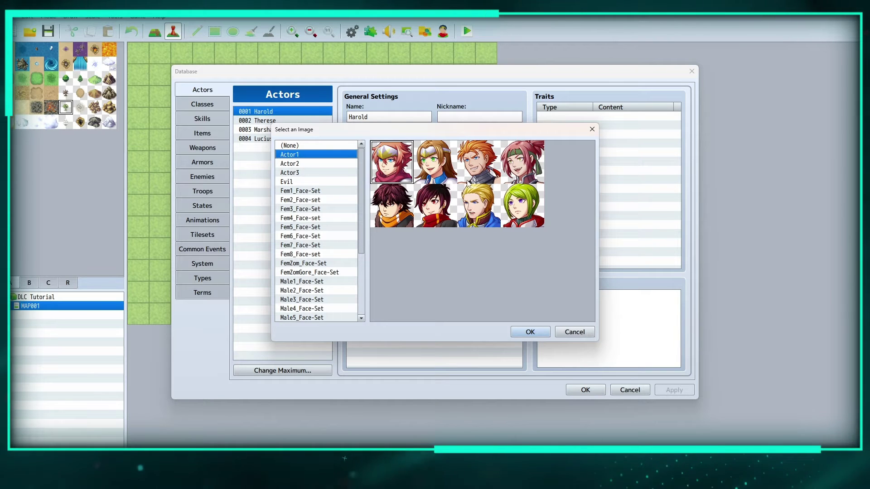
{"action": "scroll", "coordinate": [317, 256], "scroll_direction": "down", "scroll_amount": 2}
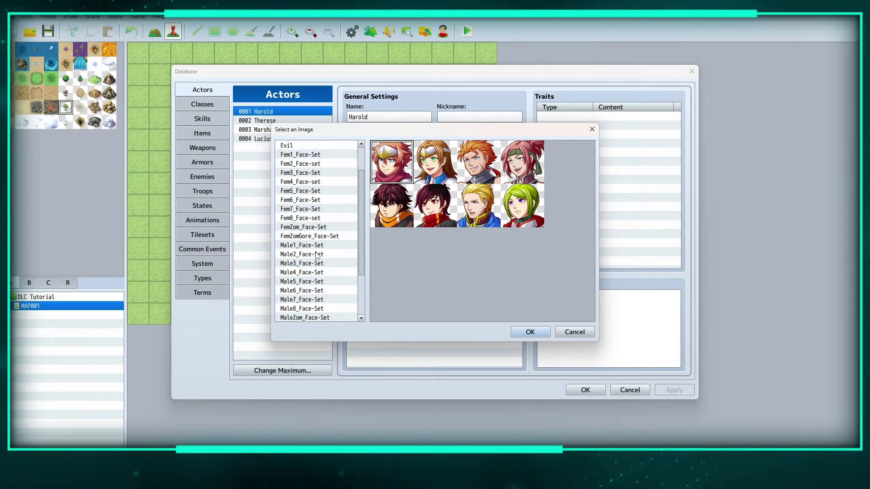
{"action": "left_click", "coordinate": [308, 245]}
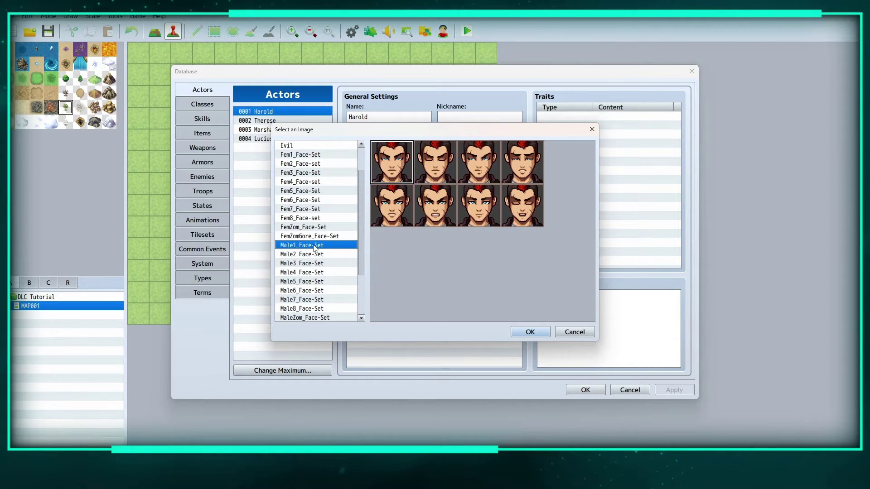
{"action": "left_click", "coordinate": [526, 332]}
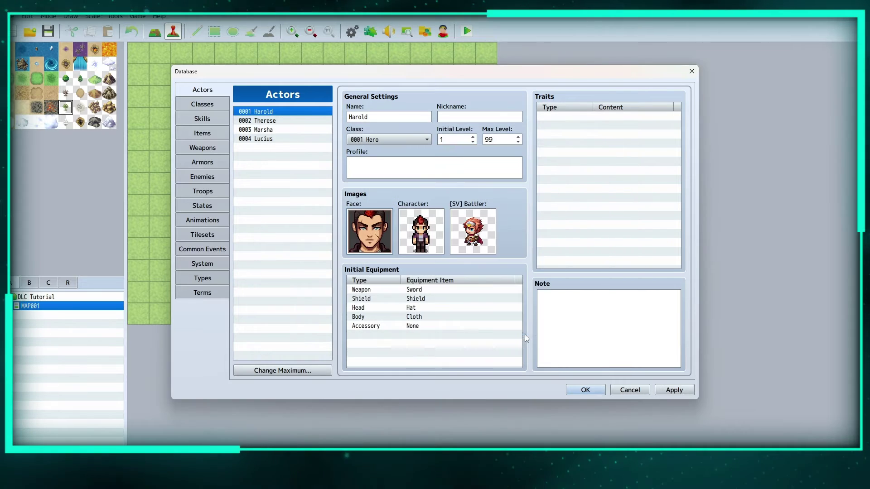
{"action": "left_click", "coordinate": [597, 390]}
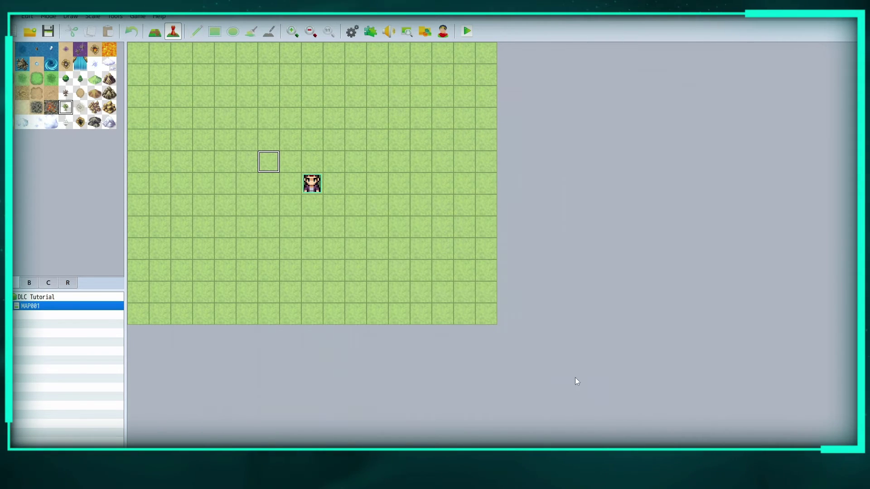
In the Resource Manager, choose img/tilesets as destination and open the Pop! Horror City DLC folder.
{"action": "left_click", "coordinate": [424, 34]}
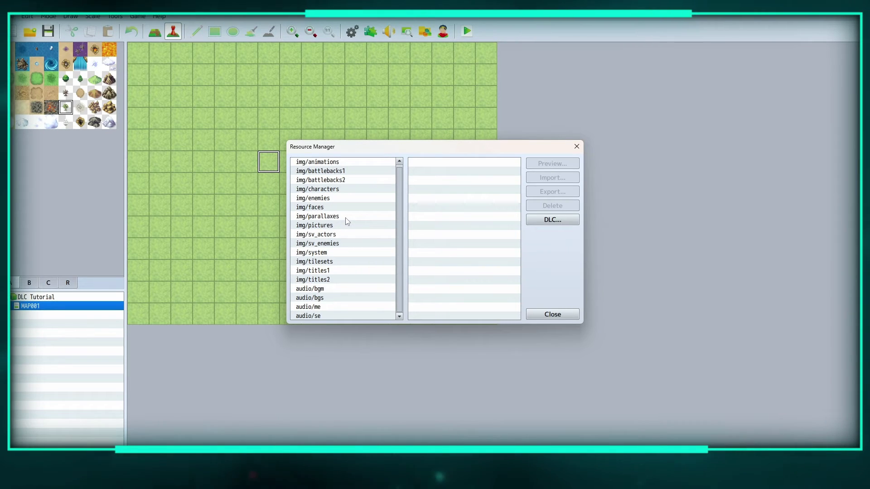
{"action": "left_click", "coordinate": [331, 262]}
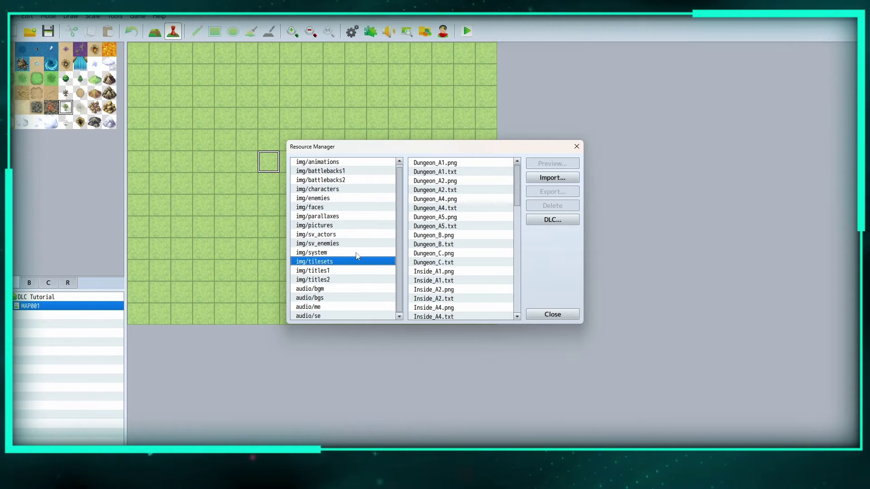
{"action": "left_click", "coordinate": [557, 220]}
{"action": "scroll", "coordinate": [432, 321], "scroll_direction": "down", "scroll_amount": 3}
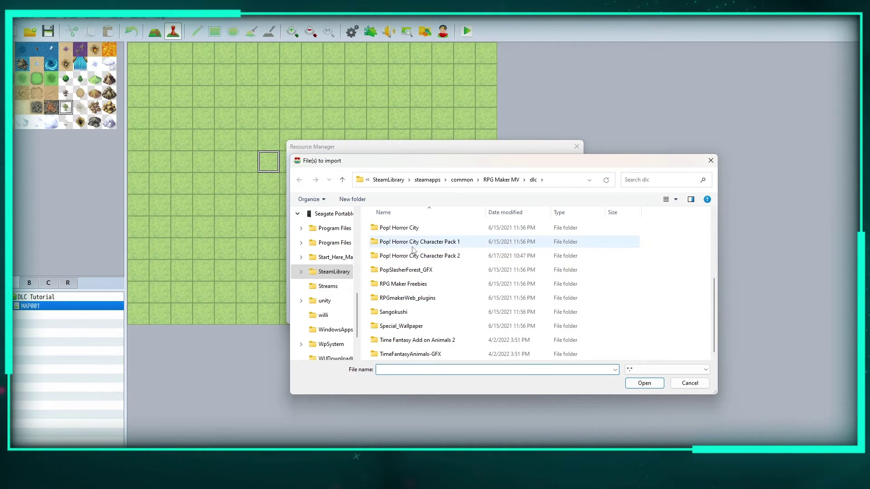
{"action": "double_click", "coordinate": [409, 228]}
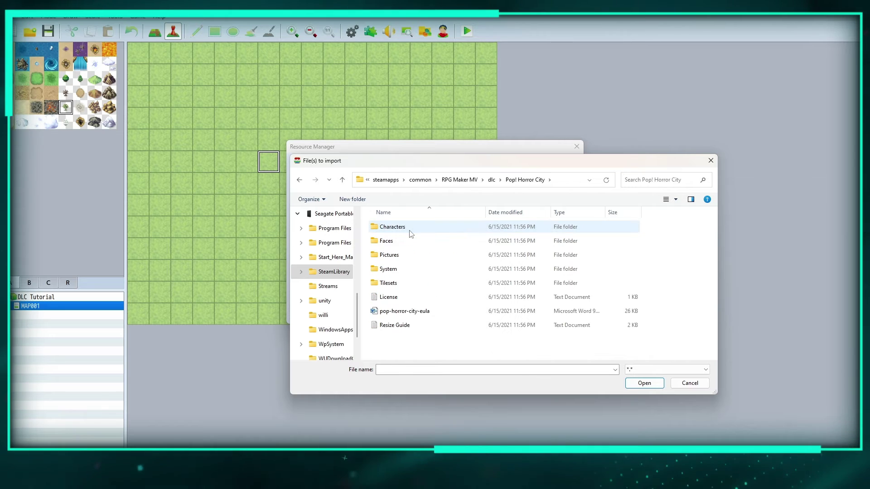
Open the Tilesets folder, select all PHC tileset images starting from TileA1_PHC_Water, and import them.
{"action": "double_click", "coordinate": [392, 283]}
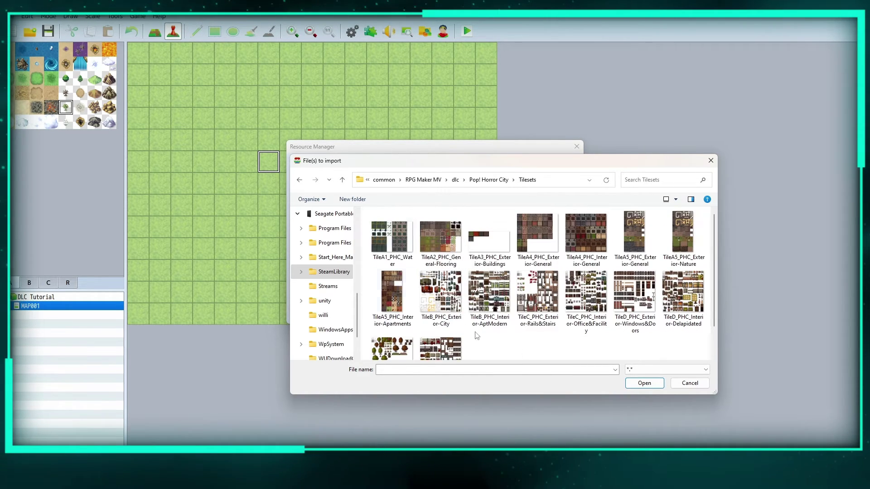
{"action": "left_click", "coordinate": [384, 247]}
{"action": "scroll", "coordinate": [435, 317], "scroll_direction": "down", "scroll_amount": 1}
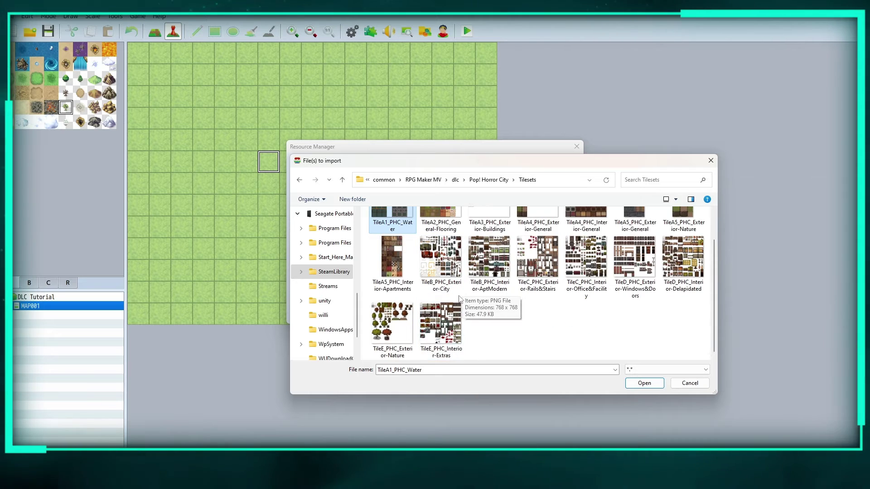
{"action": "left_click", "coordinate": [447, 333], "text": "shift"}
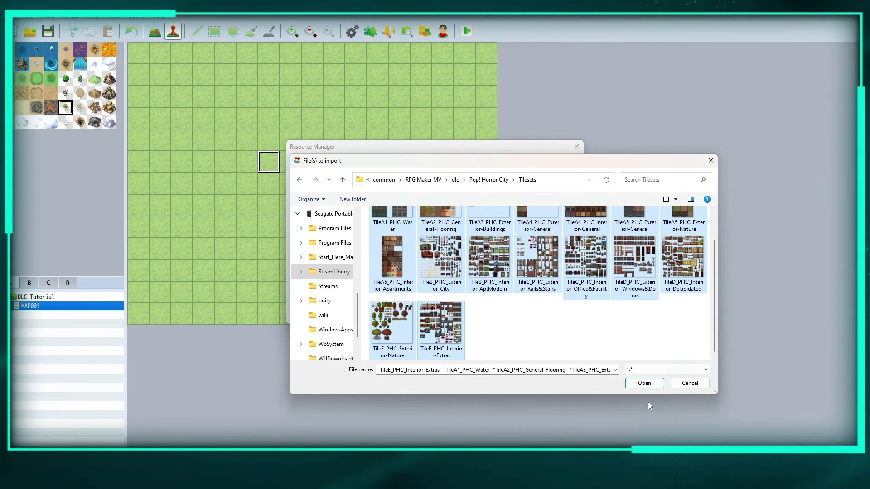
{"action": "left_click", "coordinate": [653, 385]}
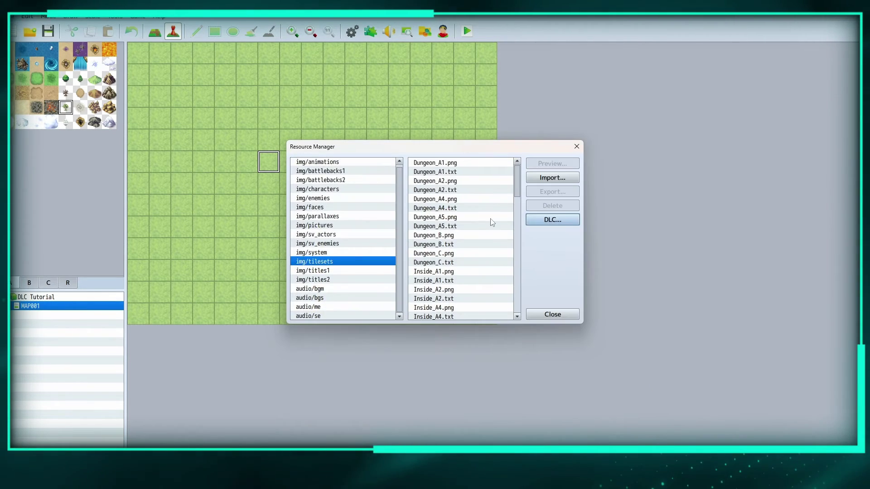
Close the Resource Manager and raise the Database's maximum number of tilesets to 10.
{"action": "left_click", "coordinate": [531, 314]}
{"action": "left_click", "coordinate": [352, 31]}
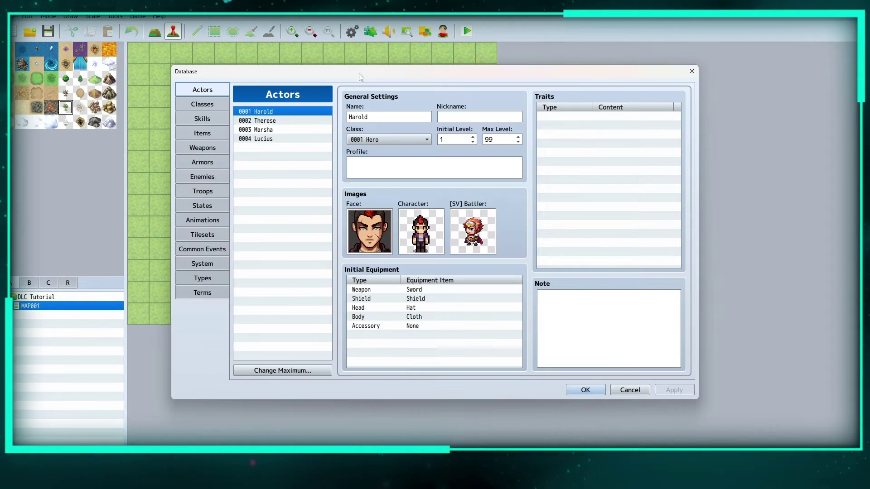
{"action": "left_click", "coordinate": [208, 236]}
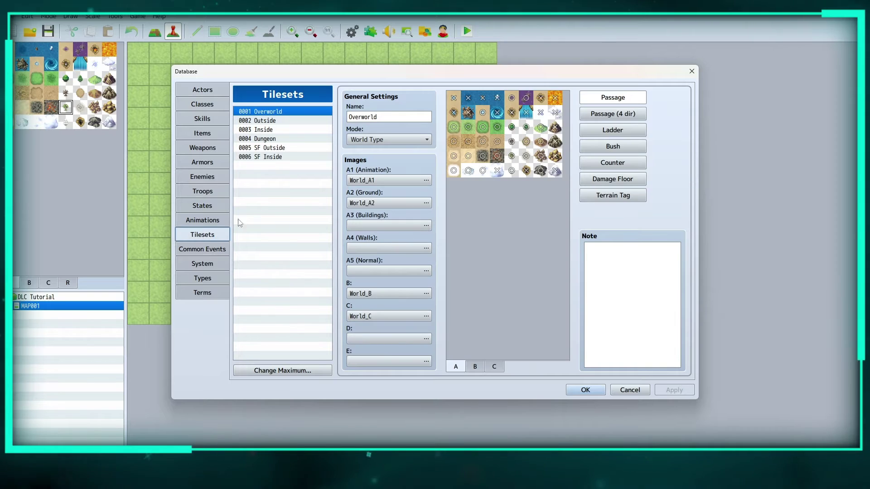
{"action": "left_click", "coordinate": [280, 371]}
{"action": "type", "text": "10"}
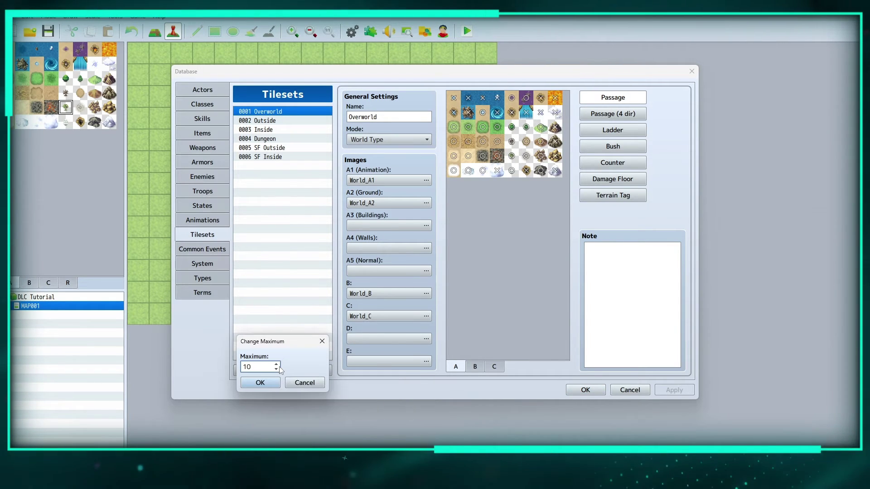
{"action": "left_click", "coordinate": [260, 382]}
Assign the TileA1_PHC_Water image to the A1 (Animation) slot of tileset 0007.
{"action": "left_click", "coordinate": [254, 166]}
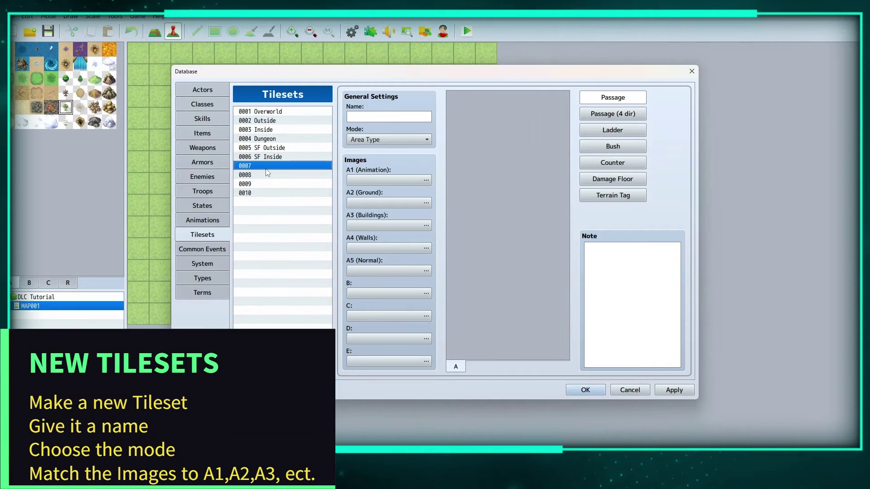
{"action": "left_click", "coordinate": [390, 181]}
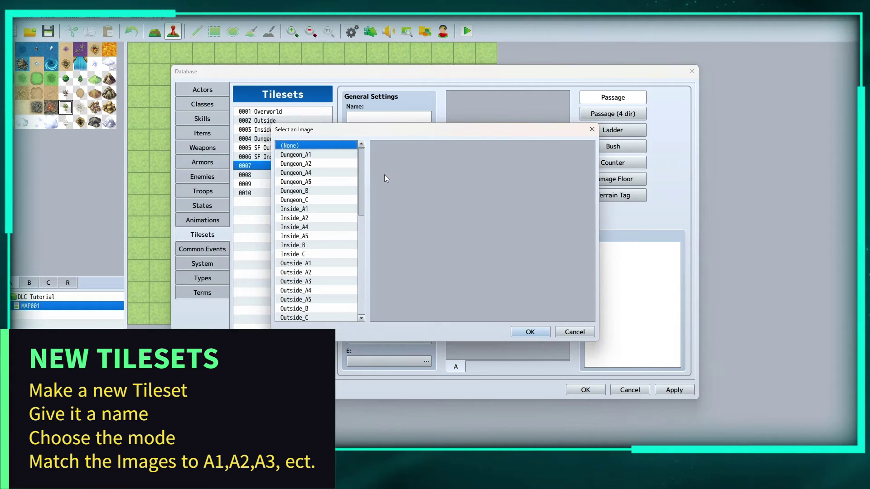
{"action": "scroll", "coordinate": [346, 195], "scroll_direction": "down", "scroll_amount": 4}
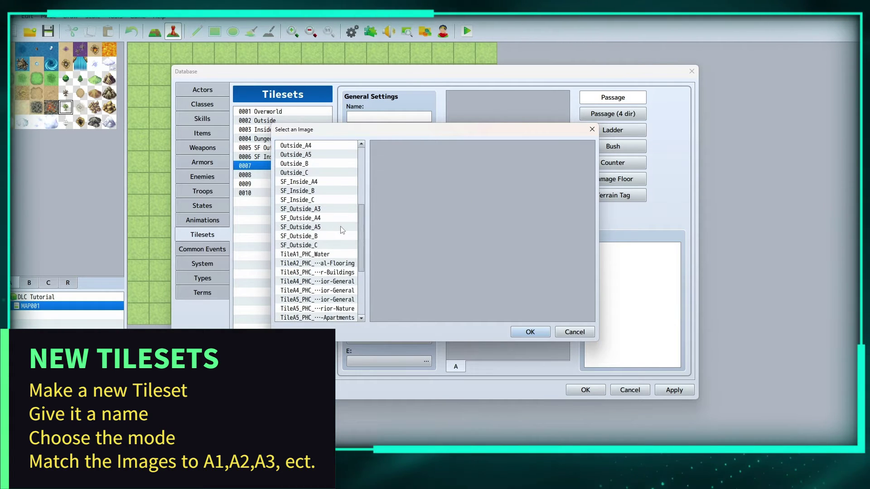
{"action": "scroll", "coordinate": [320, 227], "scroll_direction": "down", "scroll_amount": 6}
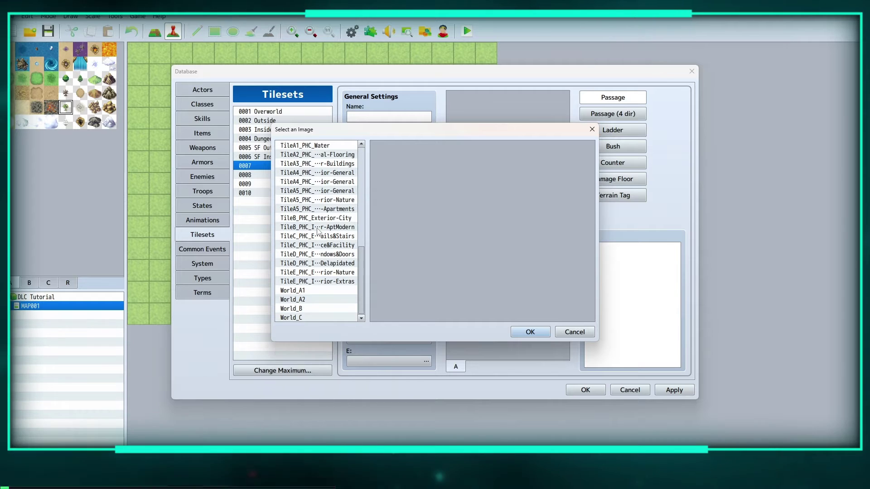
{"action": "scroll", "coordinate": [320, 230], "scroll_direction": "up", "scroll_amount": 2}
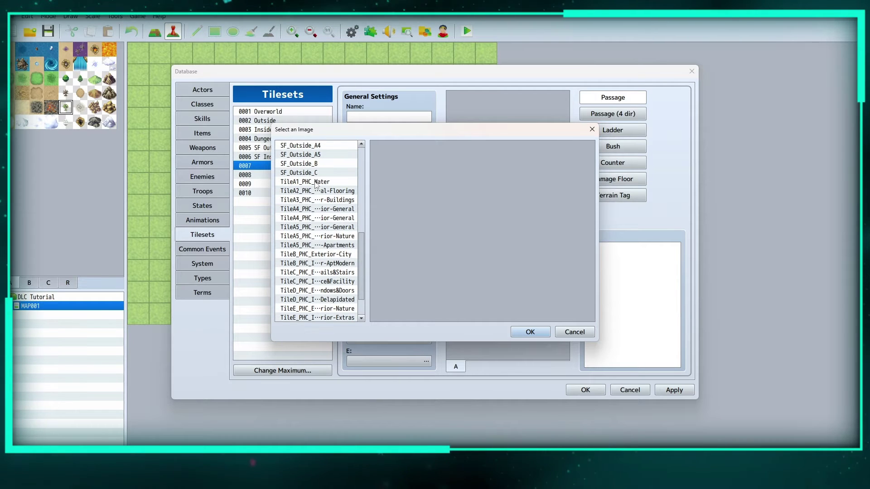
{"action": "left_click", "coordinate": [309, 183]}
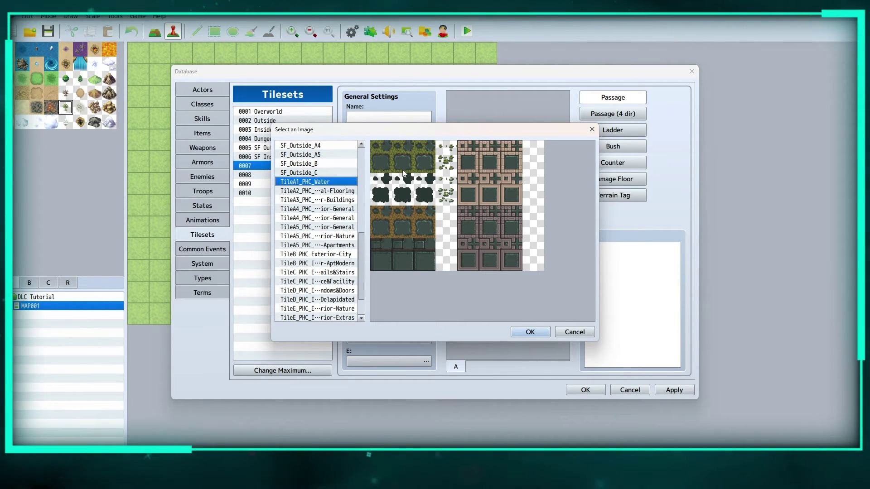
{"action": "left_click", "coordinate": [530, 332]}
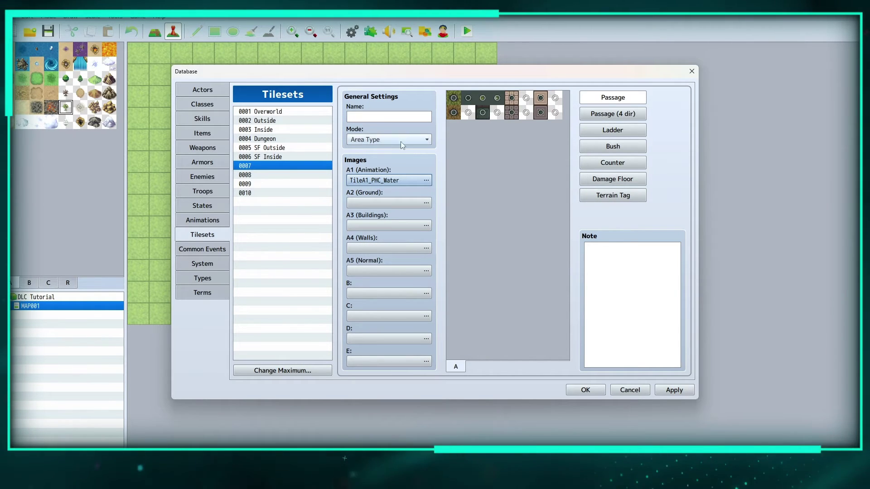
Set tileset 0007's A2 slot to TileA2_PHC_General-Flooring.
{"action": "double_click", "coordinate": [365, 203]}
{"action": "scroll", "coordinate": [311, 272], "scroll_direction": "down", "scroll_amount": 5}
{"action": "scroll", "coordinate": [311, 299], "scroll_direction": "down", "scroll_amount": 2}
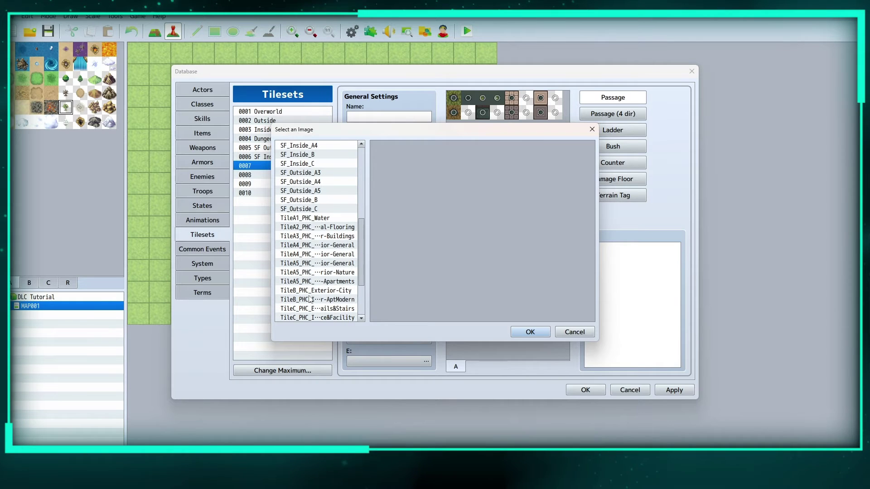
{"action": "left_click", "coordinate": [311, 227]}
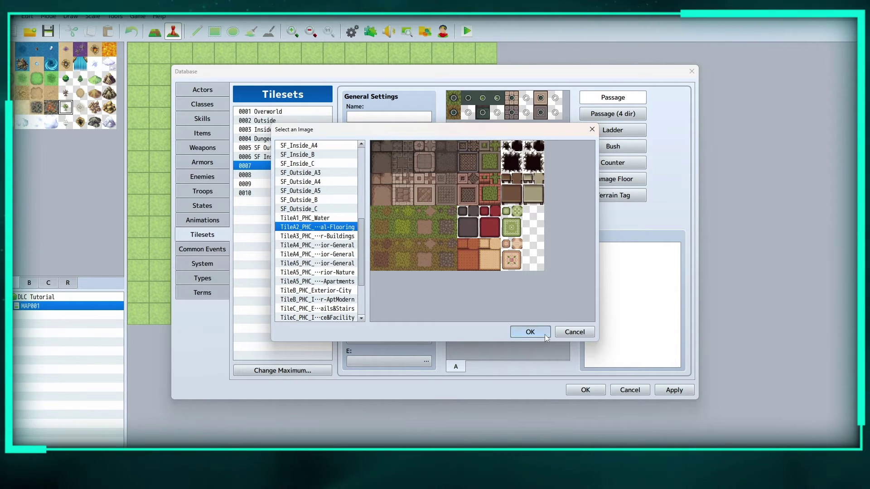
{"action": "left_click", "coordinate": [530, 332]}
Assign TileA3_PHC_Exterior-Buildings to the A3 buildings slot.
{"action": "left_click", "coordinate": [426, 225]}
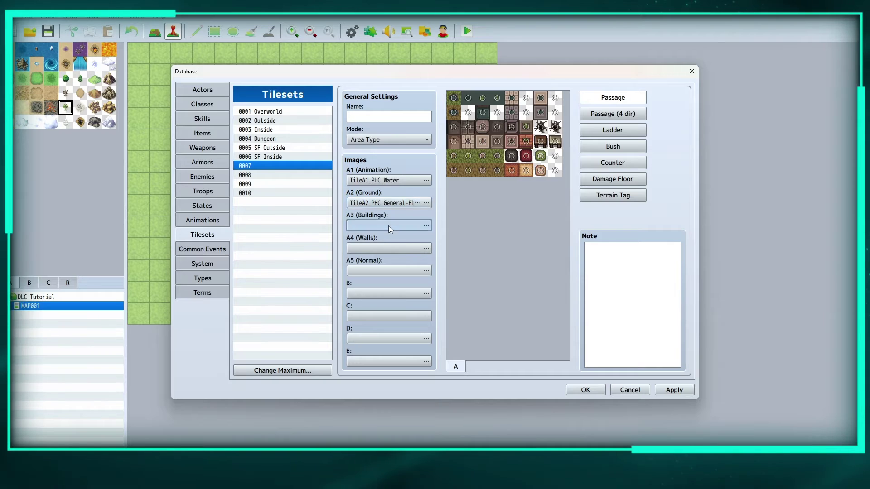
{"action": "scroll", "coordinate": [316, 262], "scroll_direction": "down", "scroll_amount": 5}
{"action": "scroll", "coordinate": [316, 261], "scroll_direction": "down", "scroll_amount": 6}
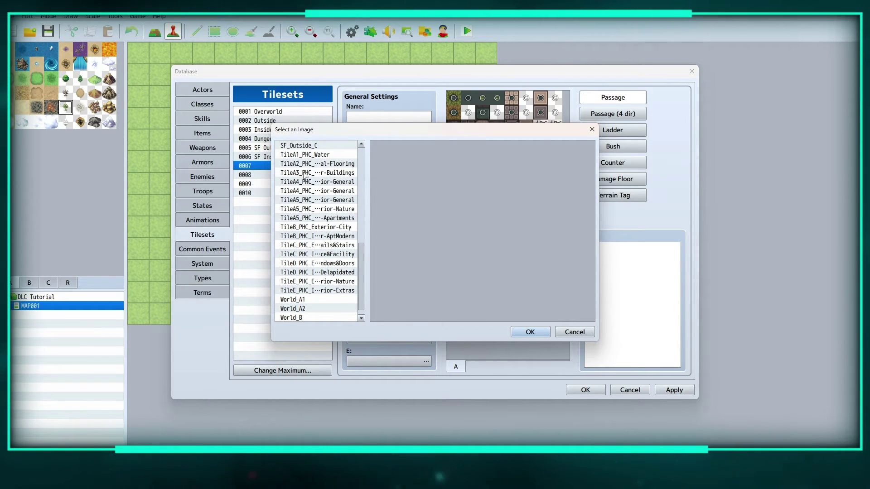
{"action": "left_click", "coordinate": [318, 173]}
{"action": "left_click", "coordinate": [523, 335]}
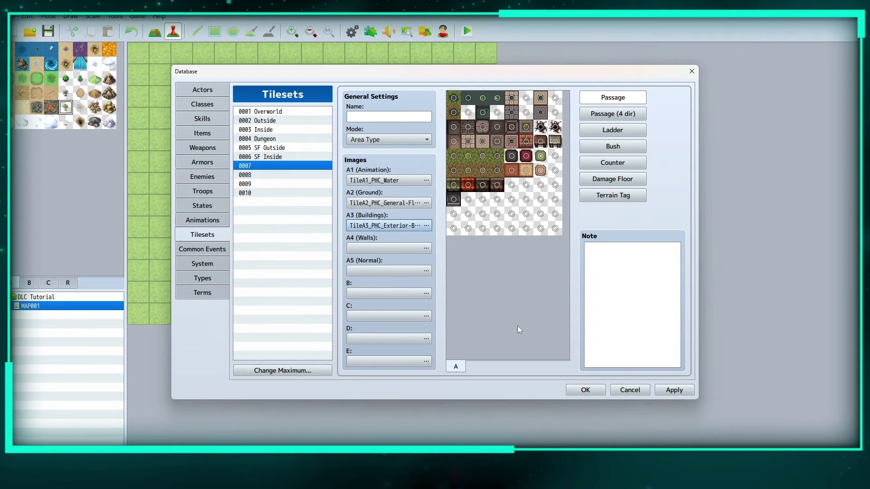
Assign TileA4_PHC_Exterior-General to the A4 walls slot after comparing it with the other TileA4 image.
{"action": "left_click", "coordinate": [372, 250]}
{"action": "scroll", "coordinate": [308, 186], "scroll_direction": "down", "scroll_amount": 8}
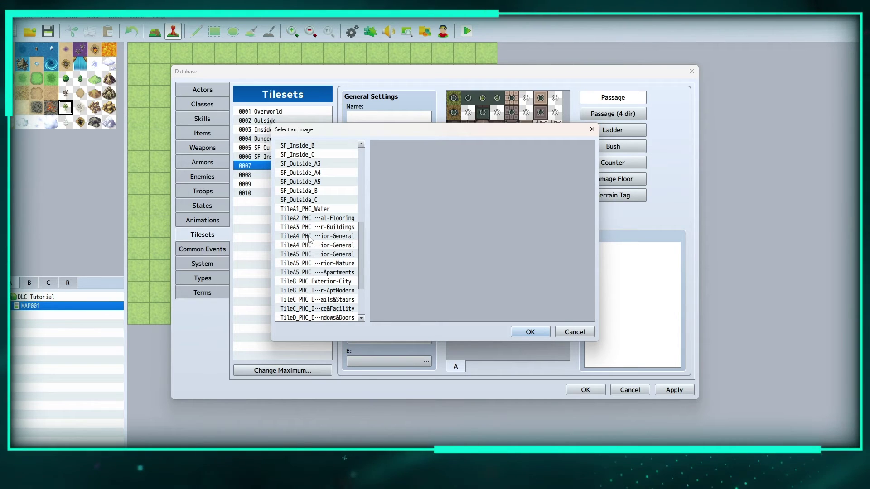
{"action": "left_click", "coordinate": [309, 237]}
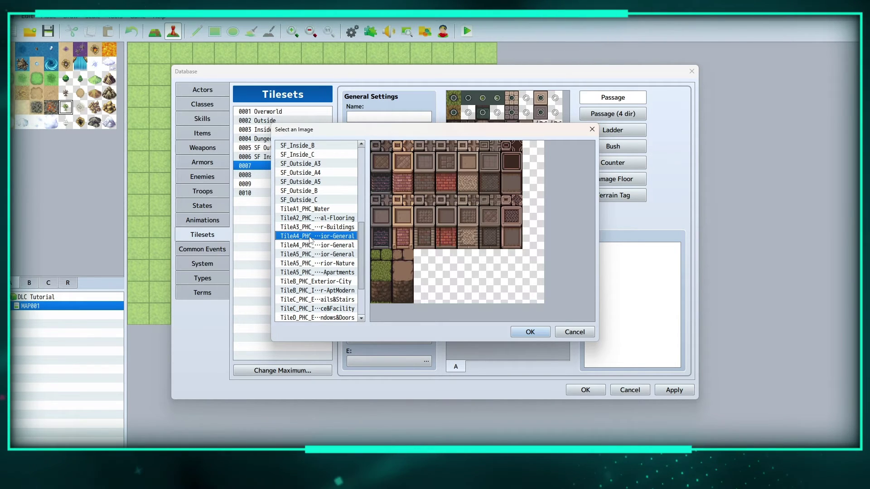
{"action": "left_click", "coordinate": [312, 245]}
{"action": "left_click", "coordinate": [311, 236]}
{"action": "left_click", "coordinate": [518, 328]}
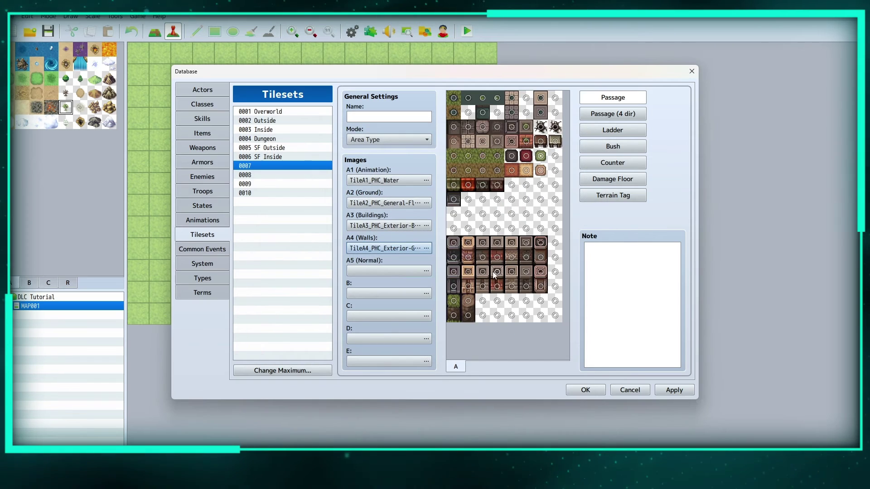
Assign TileA5_PHC_Exterior-Nature to the A5 slot after previewing the apartments image.
{"action": "left_click", "coordinate": [379, 271]}
{"action": "scroll", "coordinate": [318, 240], "scroll_direction": "down", "scroll_amount": 6}
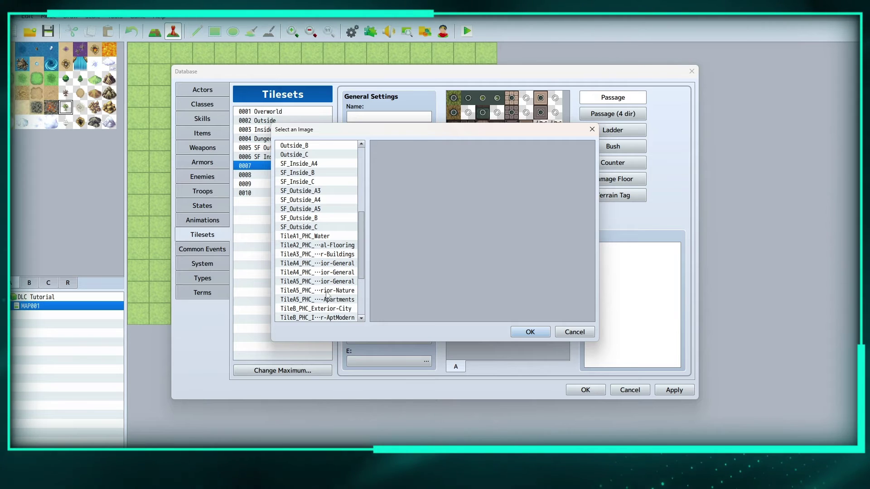
{"action": "left_click", "coordinate": [327, 292]}
{"action": "left_click", "coordinate": [333, 299]}
{"action": "key", "text": "Up"}
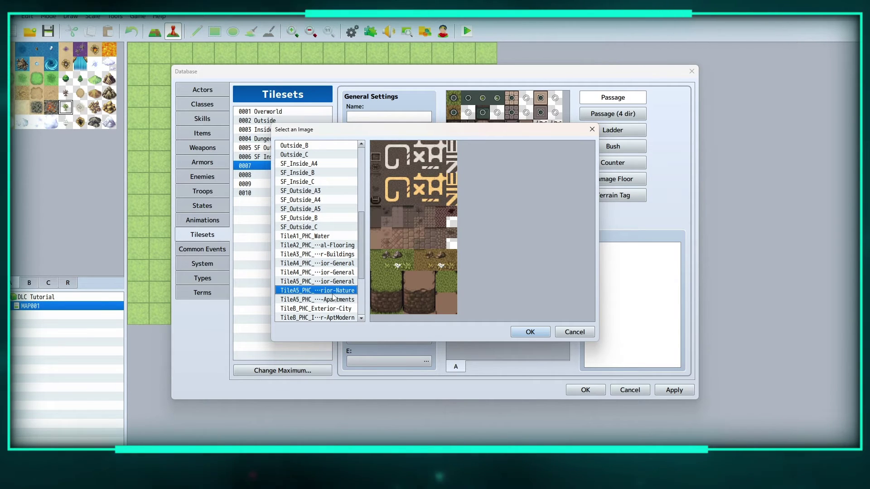
{"action": "left_click", "coordinate": [530, 332]}
Assign TileB_PHC_Exterior-City to the B slot and check the B and A tile previews.
{"action": "scroll", "coordinate": [494, 294], "scroll_direction": "down", "scroll_amount": 5}
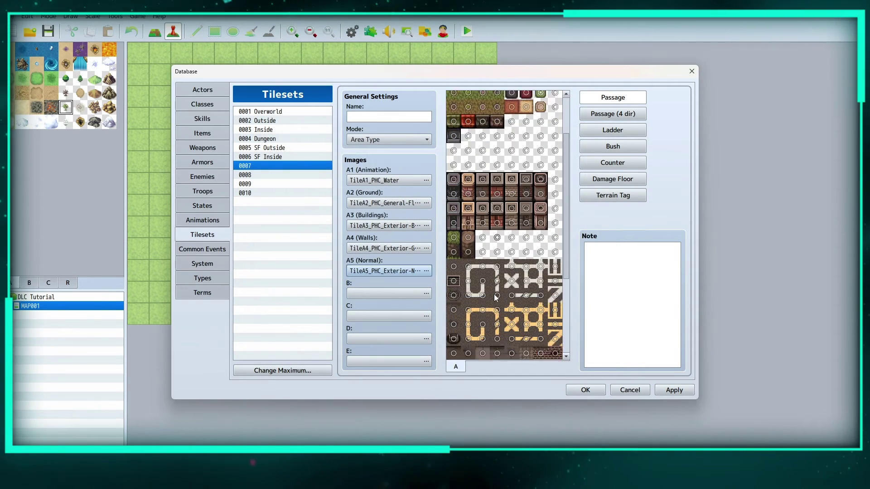
{"action": "scroll", "coordinate": [494, 294], "scroll_direction": "down", "scroll_amount": 3}
{"action": "left_click", "coordinate": [385, 293]}
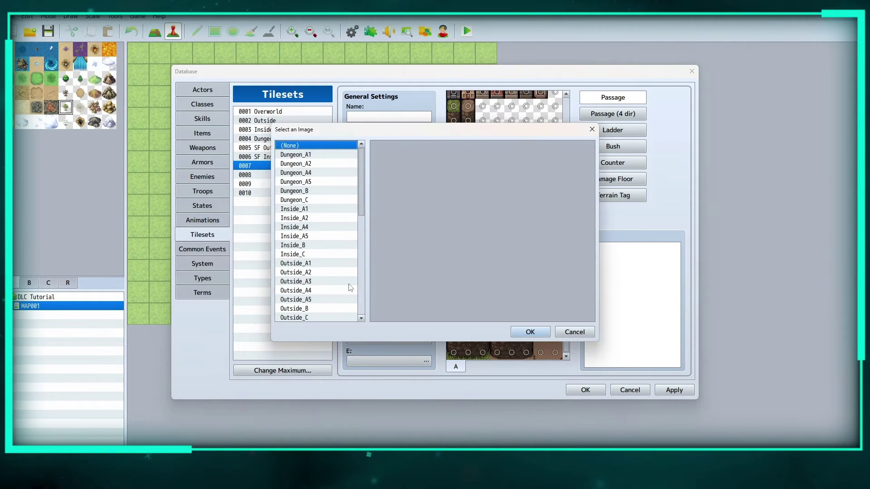
{"action": "scroll", "coordinate": [314, 283], "scroll_direction": "down", "scroll_amount": 2}
{"action": "scroll", "coordinate": [314, 283], "scroll_direction": "down", "scroll_amount": 7}
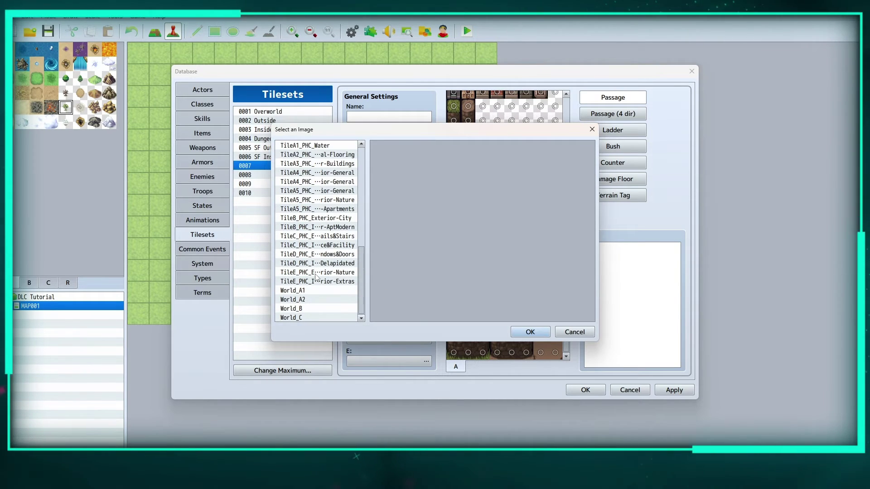
{"action": "left_click", "coordinate": [307, 219]}
{"action": "left_click", "coordinate": [528, 332]}
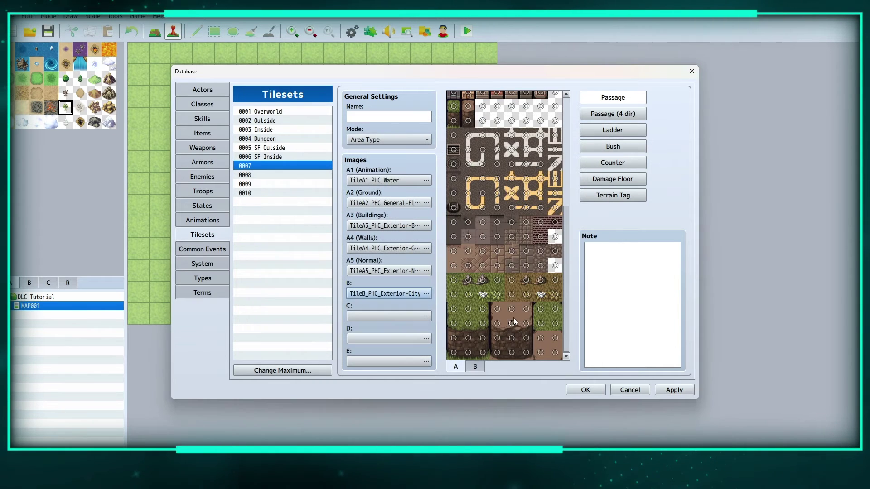
{"action": "left_click", "coordinate": [475, 366]}
{"action": "left_click", "coordinate": [456, 366]}
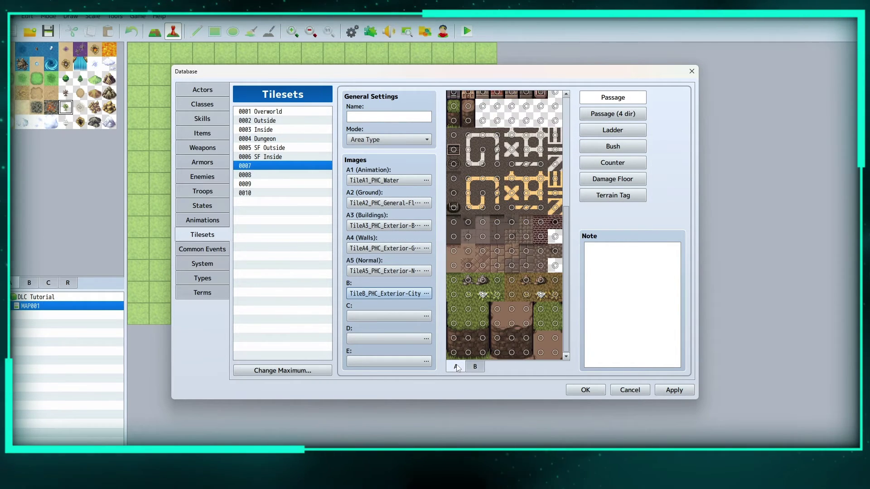